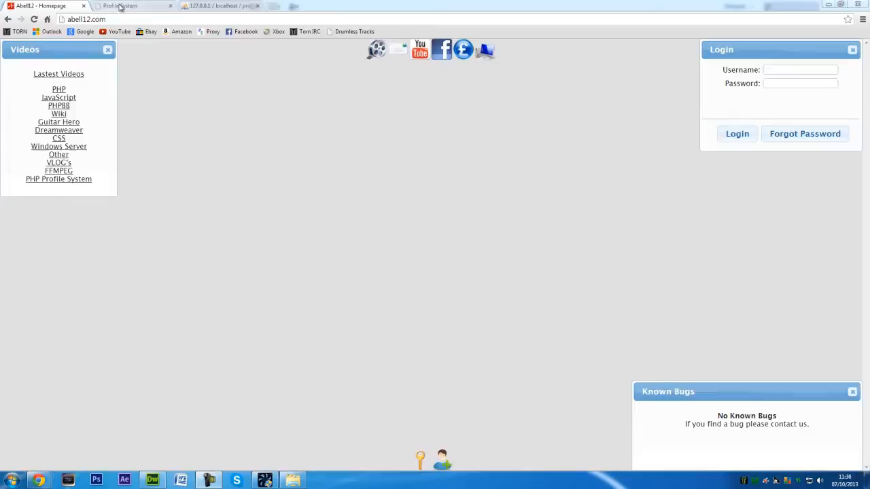
Step: Bring up the Profile System page showing the logged-in user's age, country and city
left_click(122, 5)
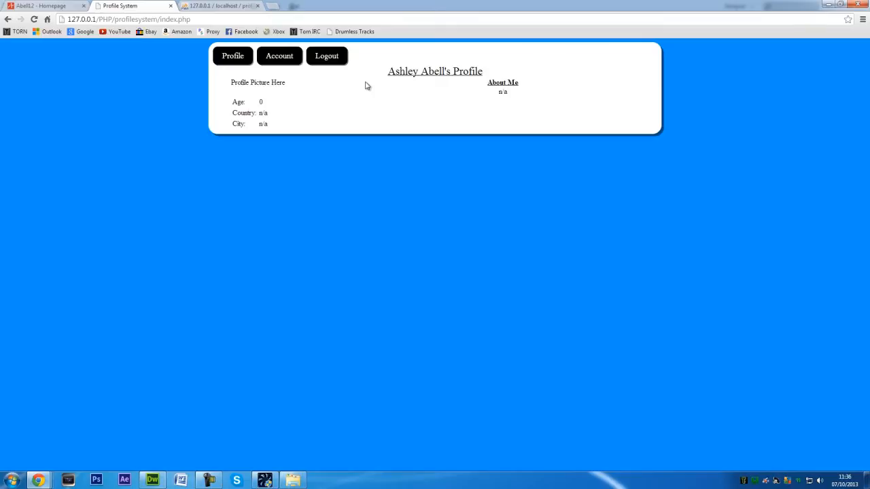
Step: Add if(isset($_GET['id'])) after the require line in index.php
left_click(152, 480)
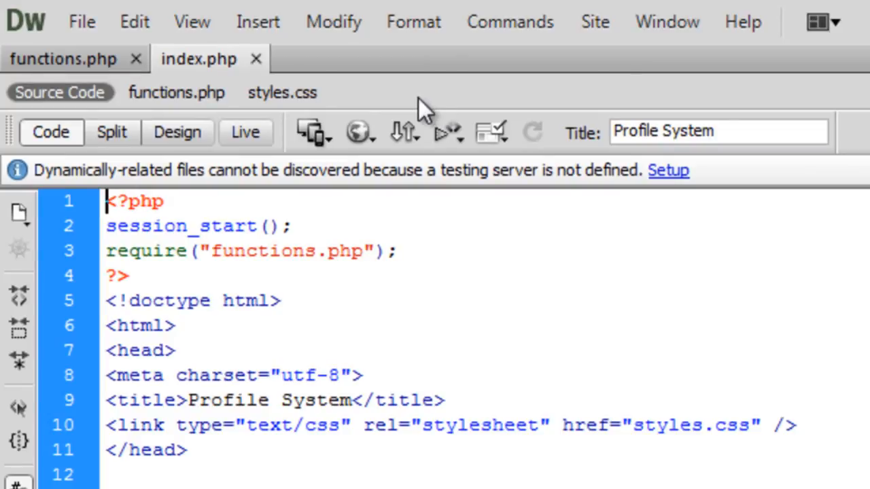
left_click(443, 253)
key("Return")
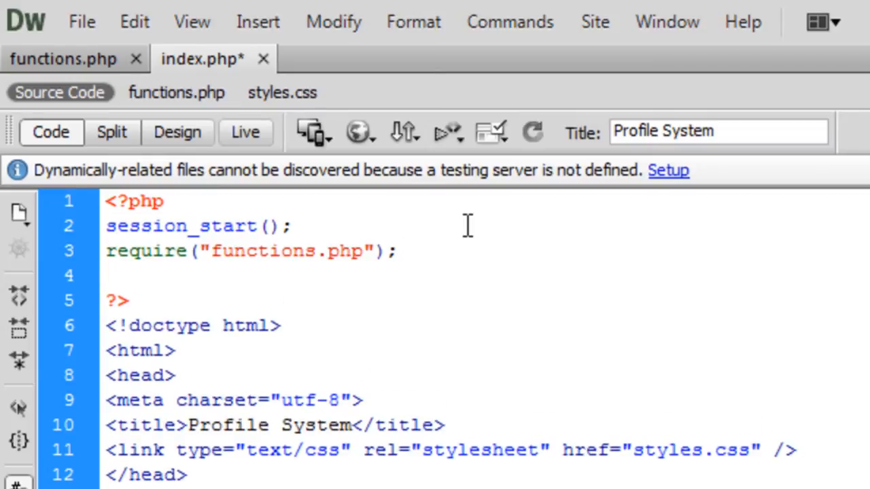
type("if()")
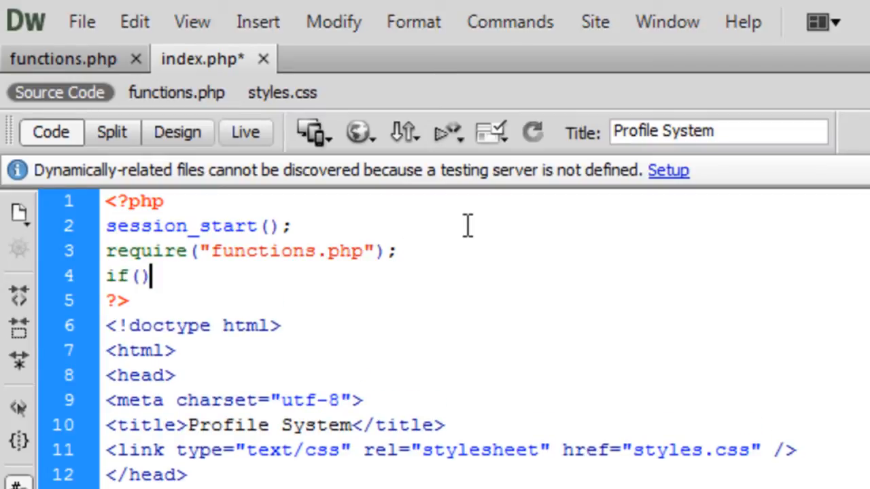
key("Left")
type("isset")
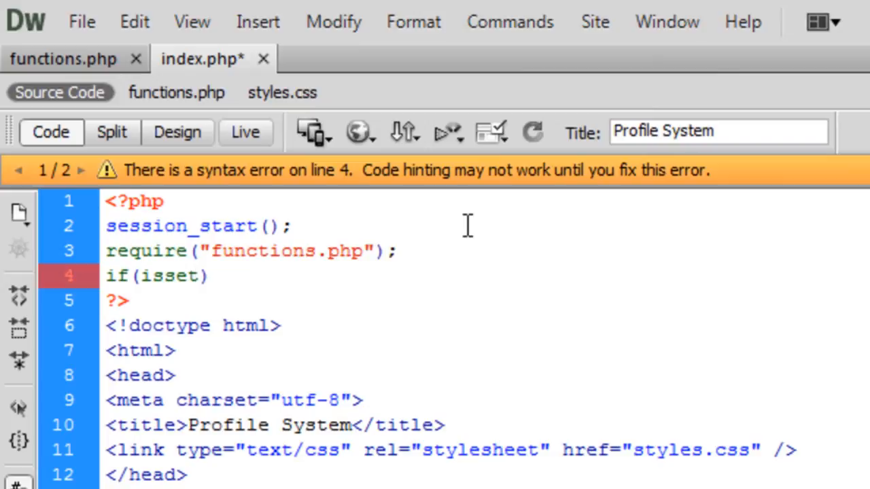
type("()")
key("Right")
type(";")
key("Left")
key("Left")
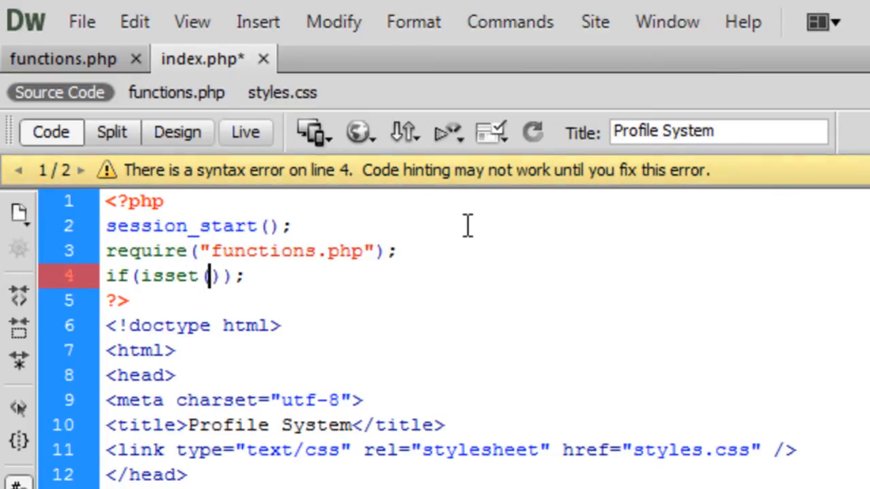
type("$_")
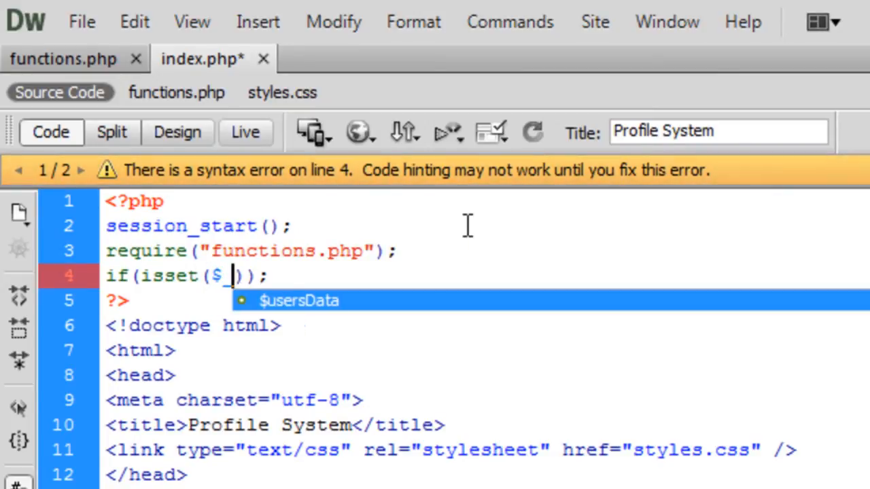
type("GET[]")
key("Left")
type("''")
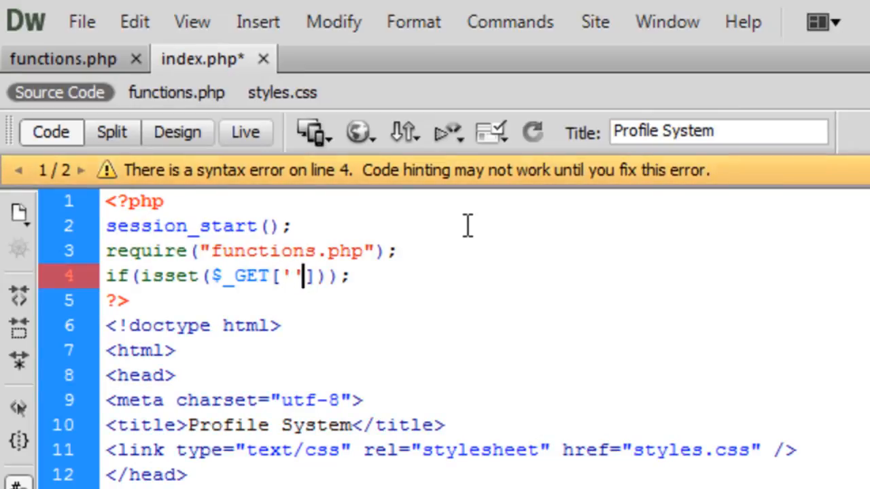
key("Left")
type("id")
key("Right")
key("Right")
key("Right")
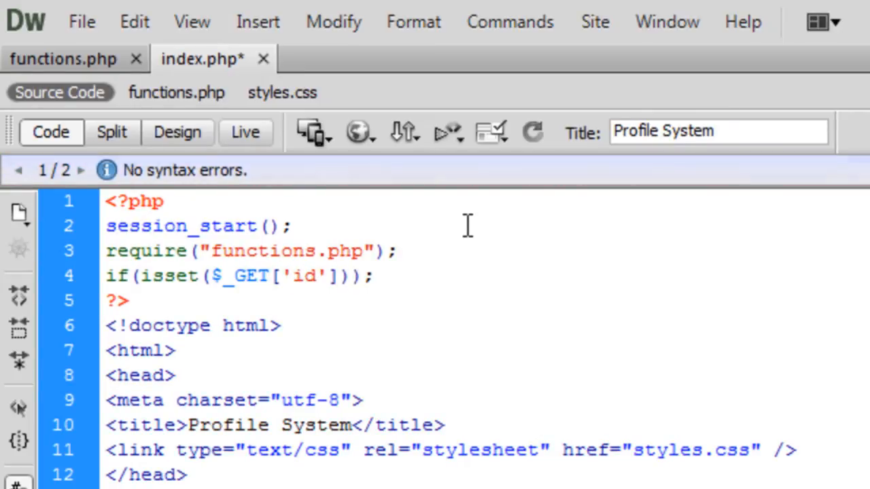
key("Right")
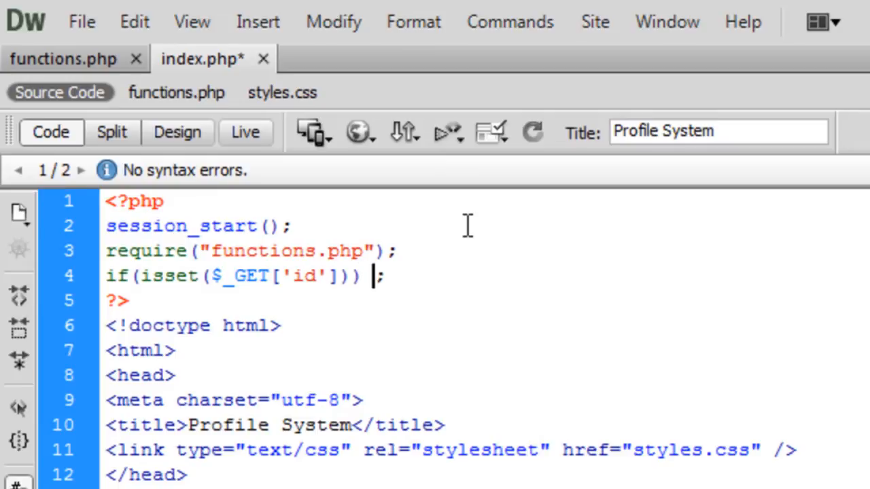
type("header()")
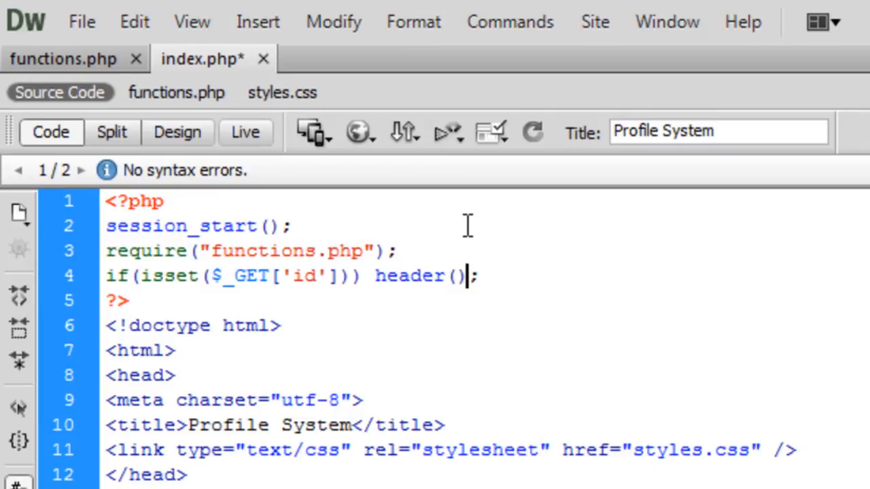
Step: Complete the header("Location: ?id=".getId($_SESSION['username'])) redirect and save index.php
key("Left")
type("\"\"")
key("Left")
type("Lo")
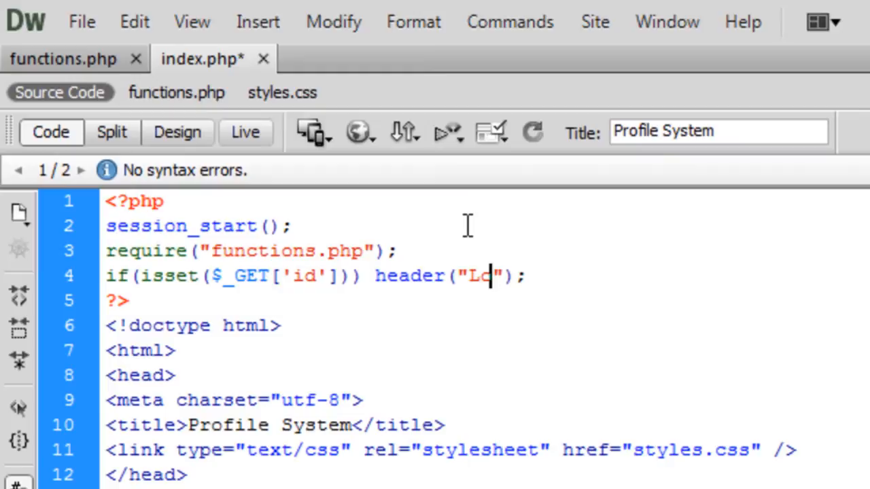
type("cat")
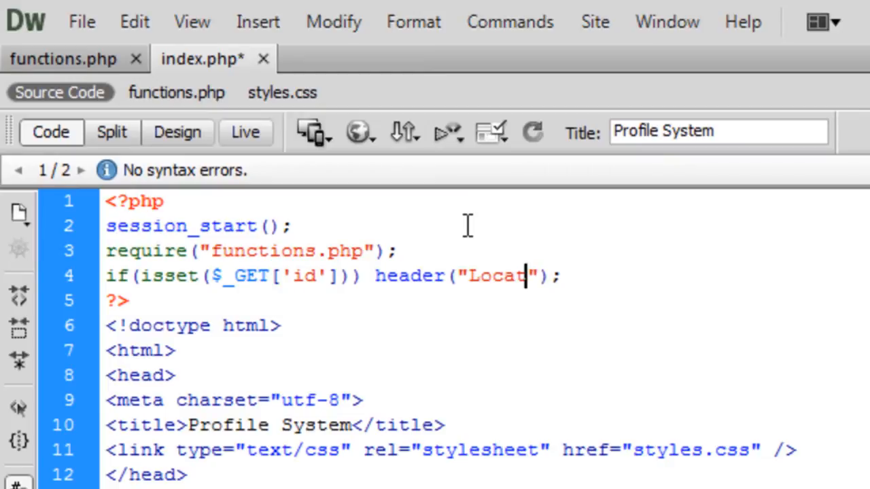
type("ion: ")
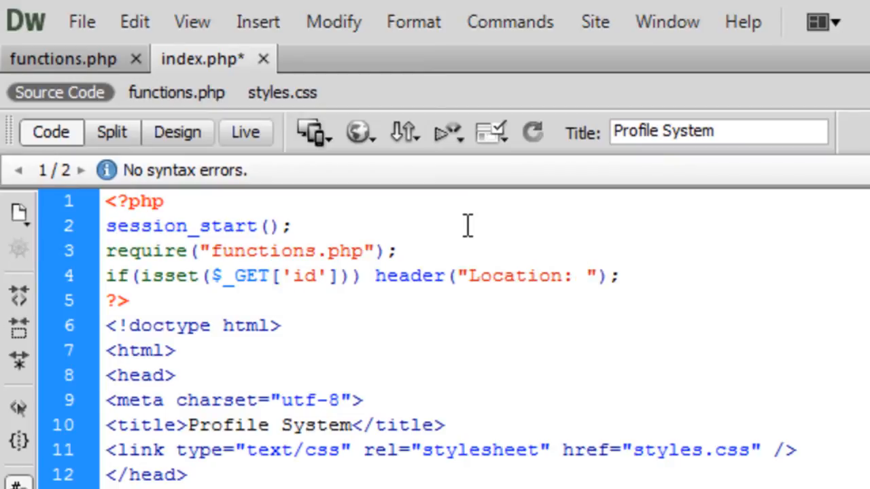
type("?id")
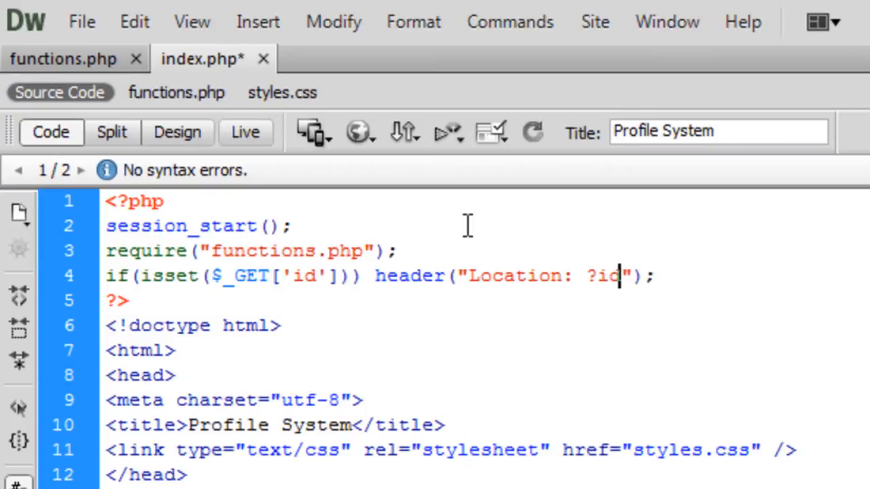
type("=")
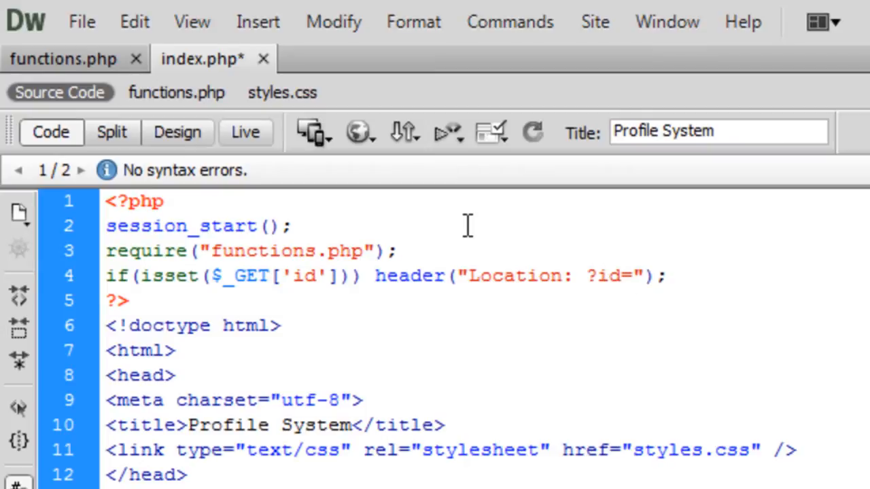
key("Right")
type(".")
type("$")
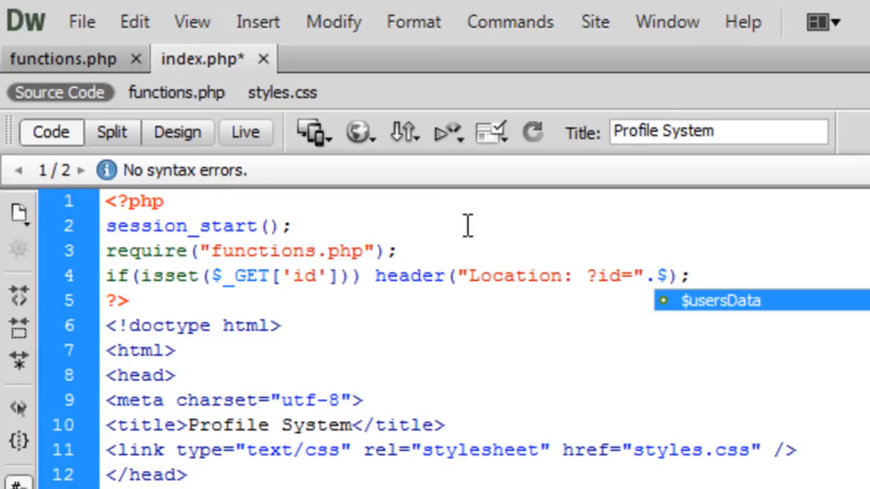
key("BackSpace")
type("getI")
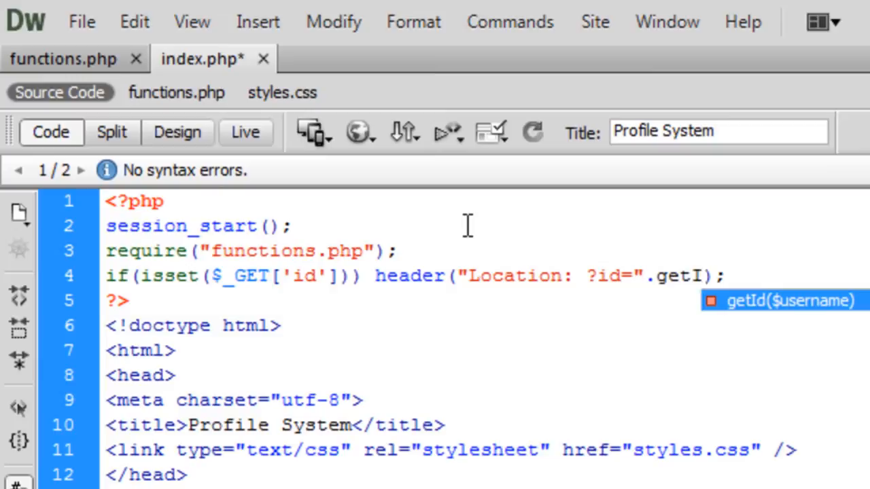
type("d()")
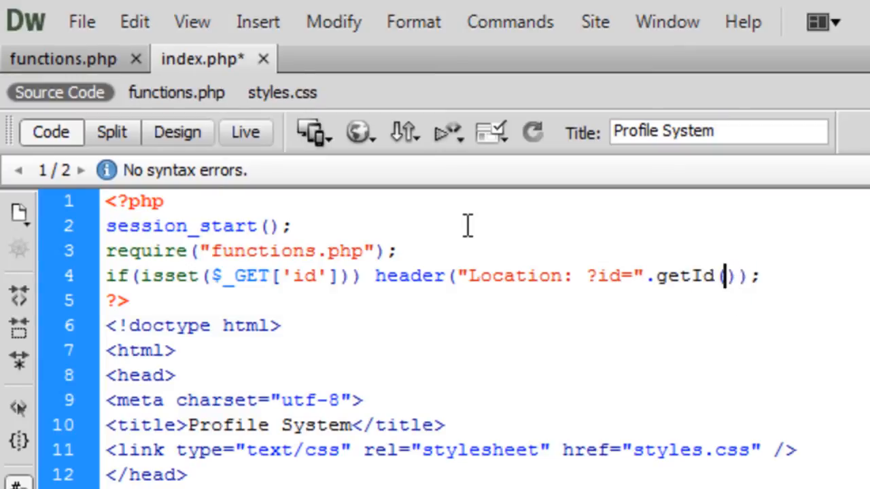
type("$")
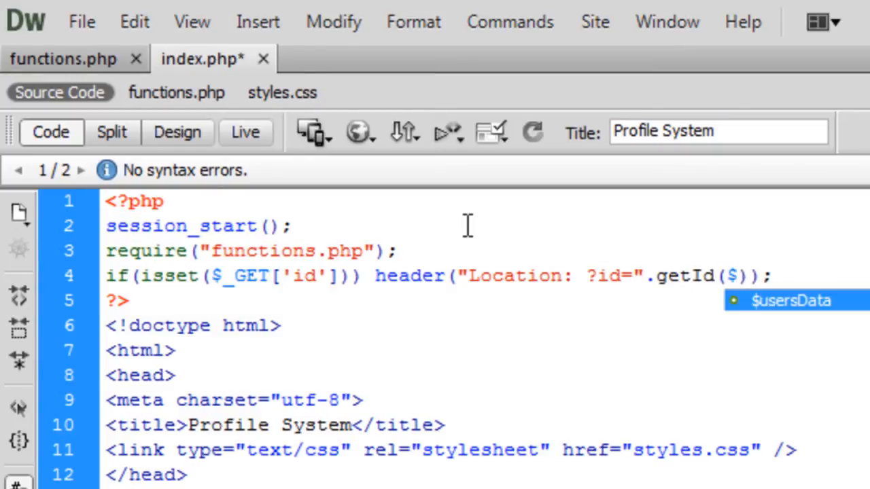
type("_SESSION[")
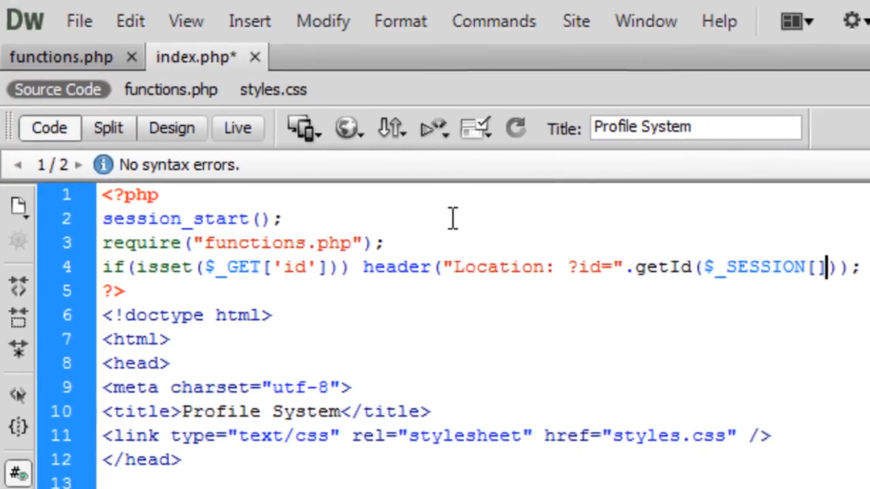
type("'")
type("id")
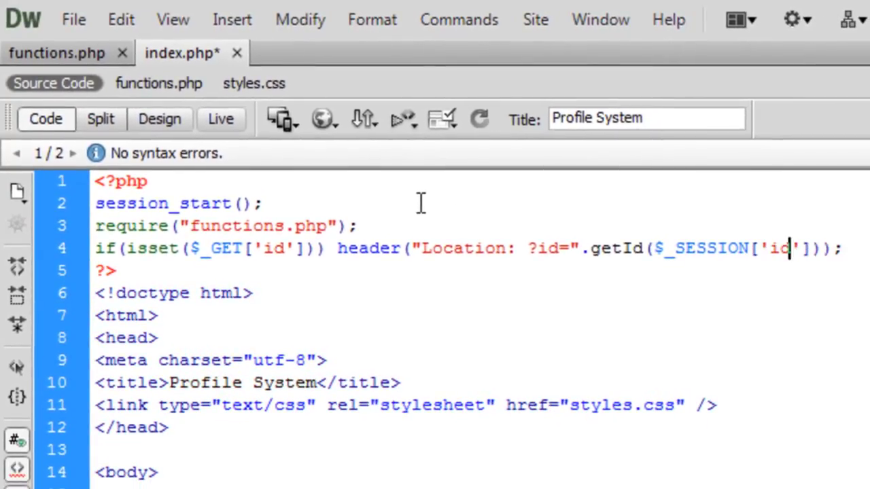
key("BackSpace")
key("BackSpace")
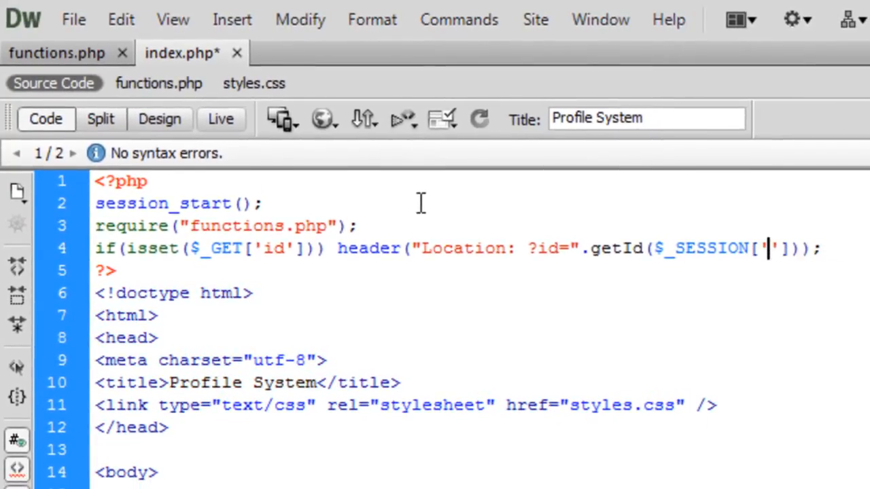
type("username")
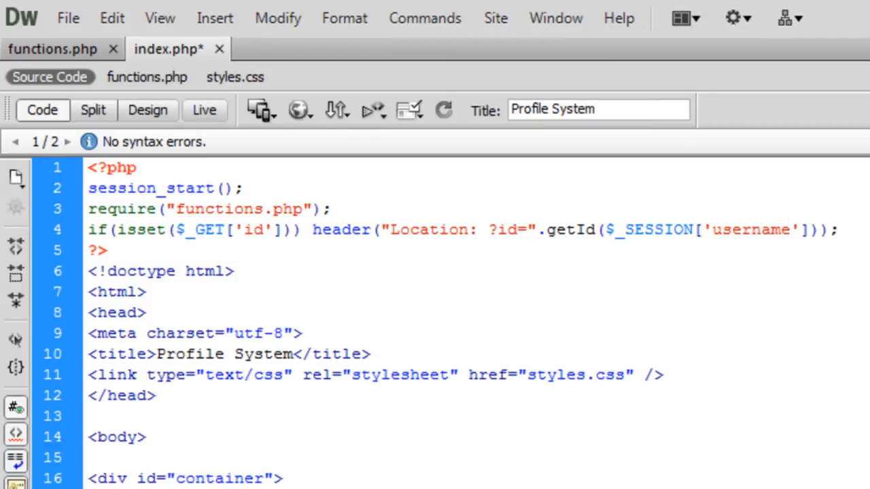
key("ctrl+s")
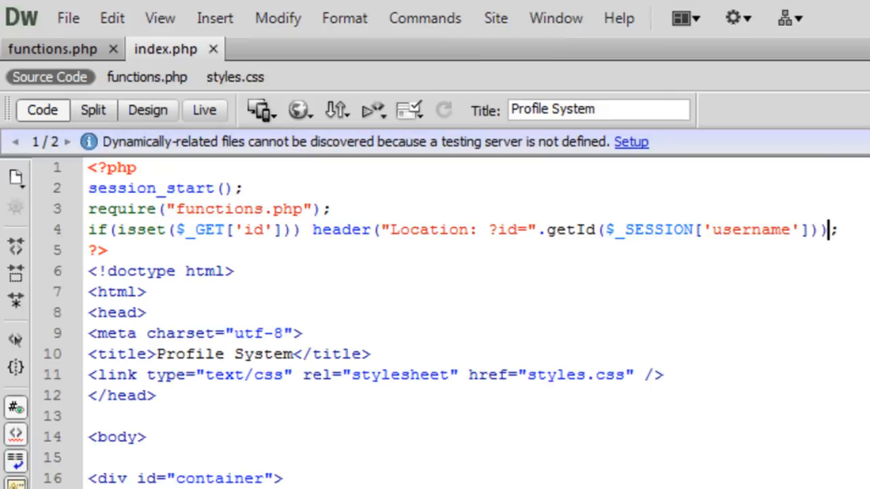
Step: Reload plain index.php in Chrome, still with no id in the address, and return to Dreamweaver
key("alt+Tab")
left_click_drag(514, 52, 429, 53)
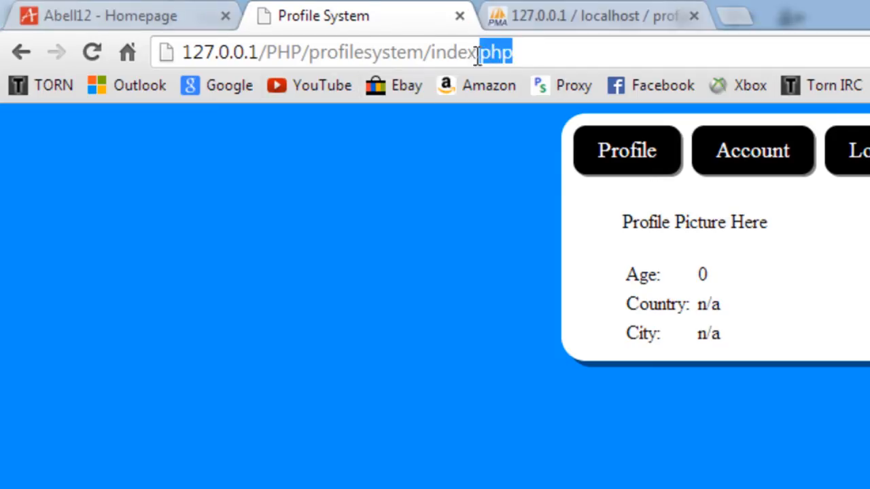
left_click(536, 53)
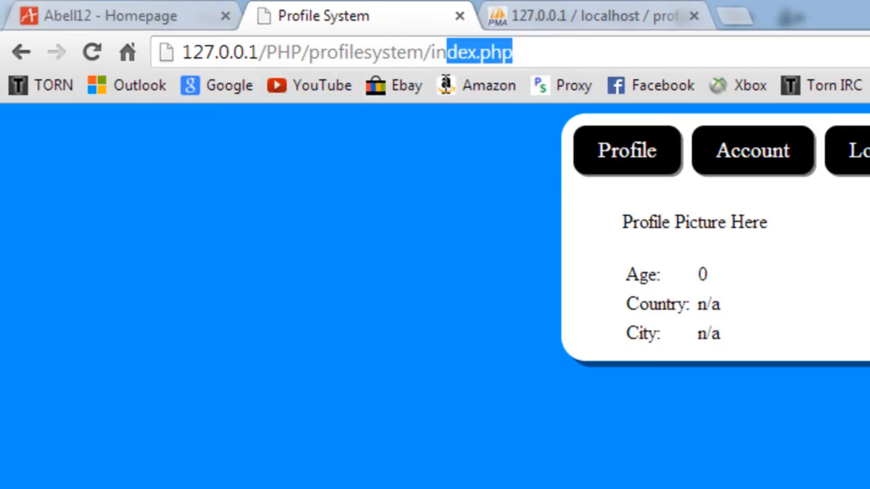
left_click_drag(514, 52, 422, 52)
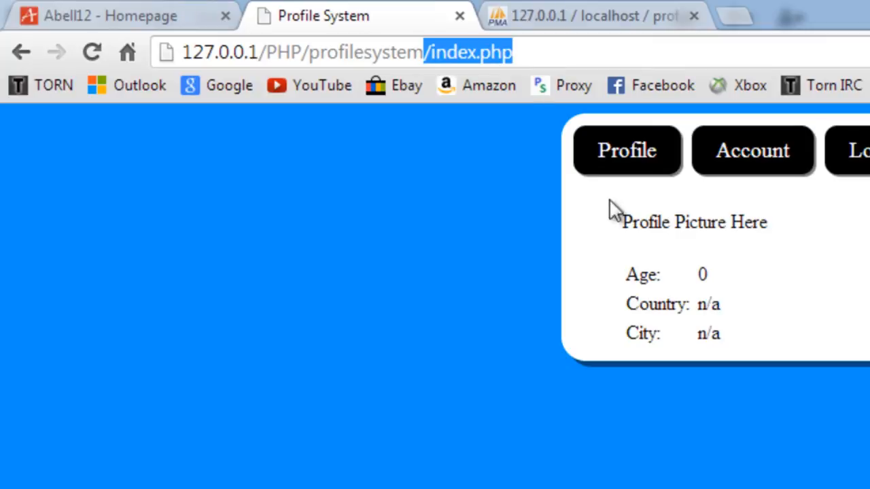
left_click(395, 405)
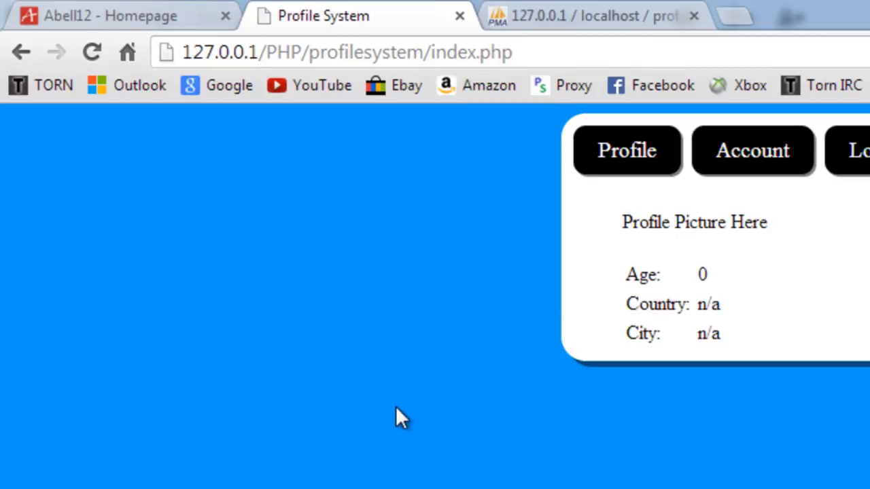
left_click(541, 53)
left_click(94, 52)
key("alt+Tab")
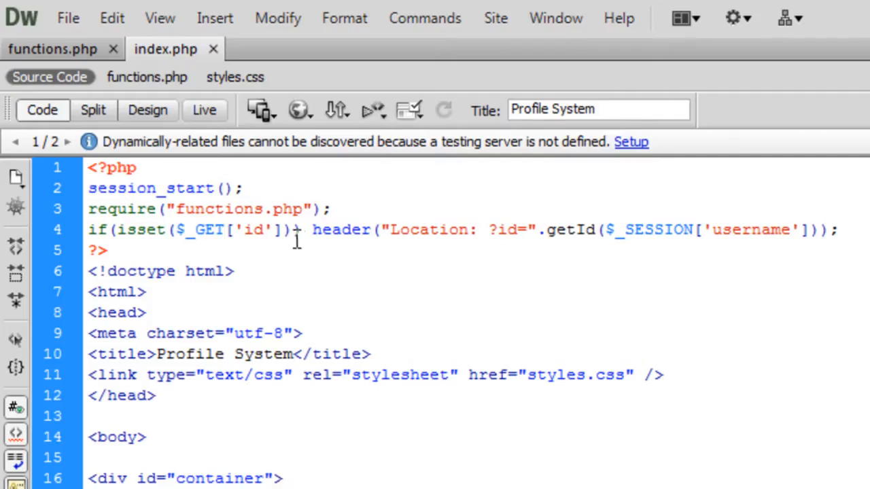
Step: Negate the redirect condition to !isset on line 4, save index.php and return to Chrome
left_click(117, 230)
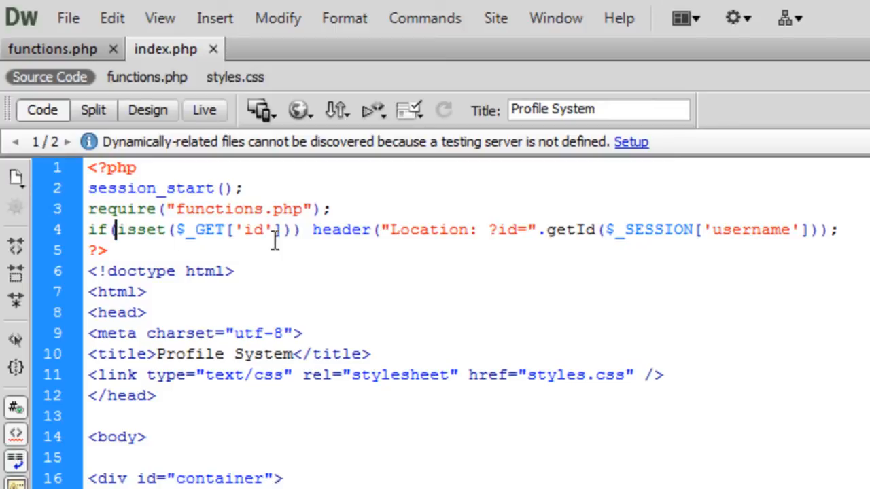
type("!")
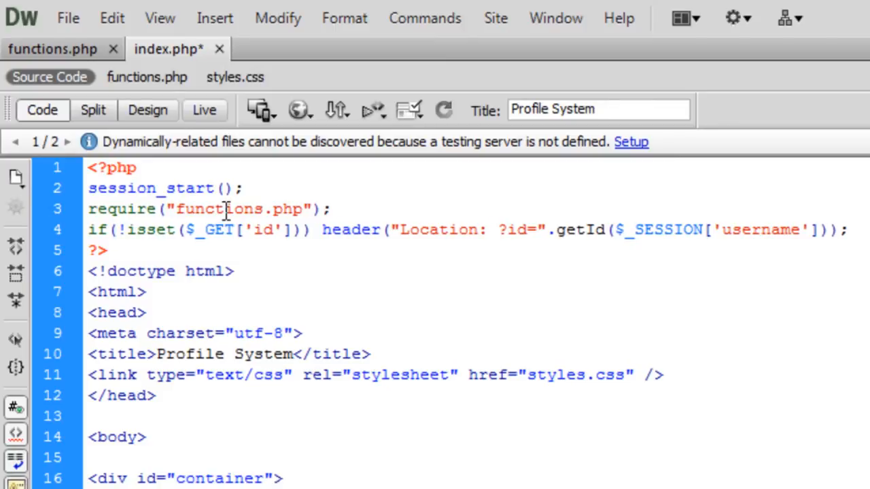
key("ctrl+s")
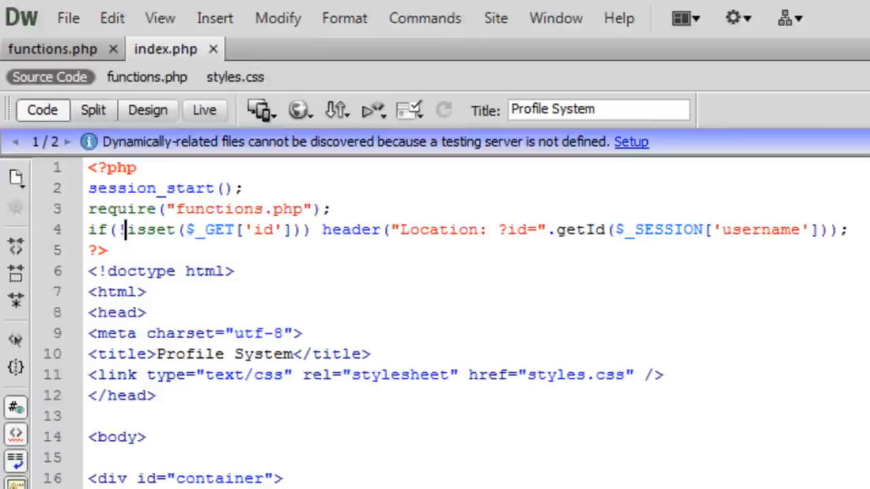
key("alt+Tab")
Step: Reload the profile page and inspect the ?id=1 query now in the address
left_click(91, 53)
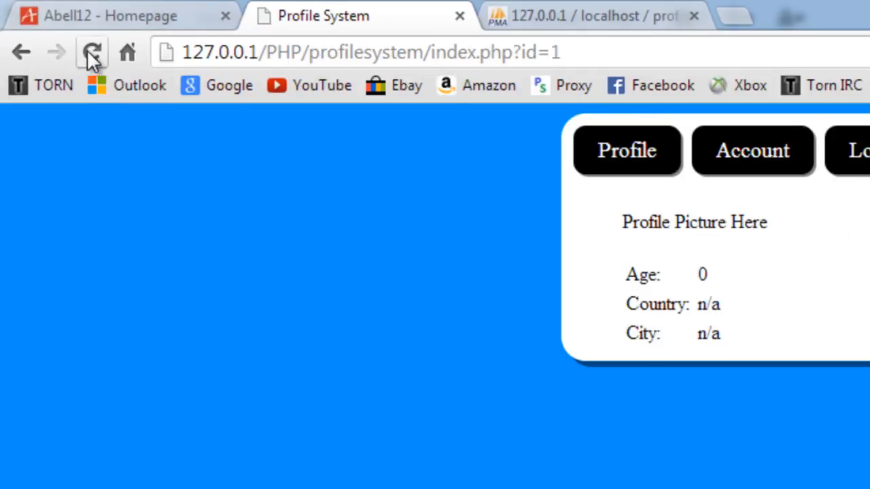
left_click_drag(513, 52, 549, 52)
left_click(587, 53)
left_click_drag(608, 51, 508, 68)
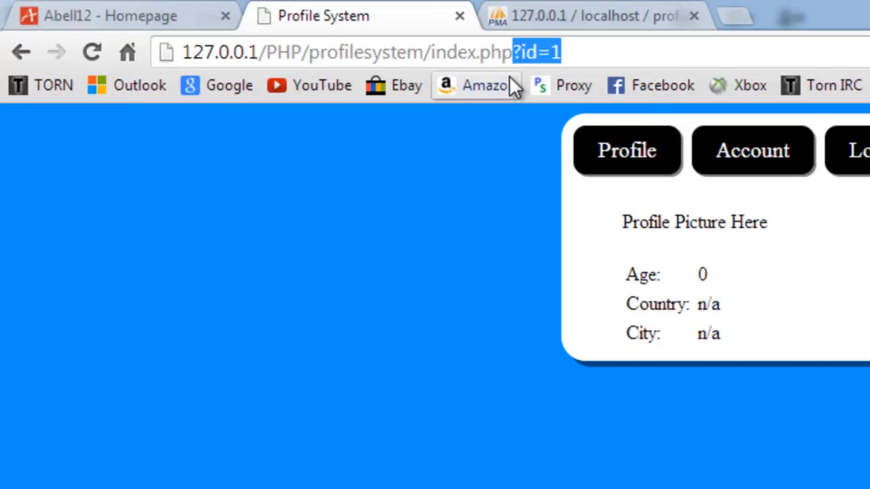
left_click(509, 75)
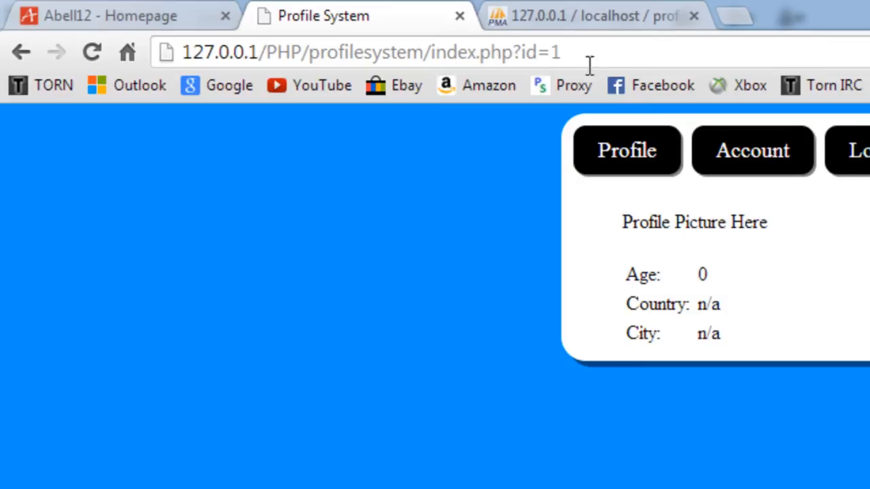
Step: Load plain index.php without ?id=1 to confirm it redirects to index.php?id=1, then return to the code
left_click_drag(514, 52, 669, 52)
key("BackSpace")
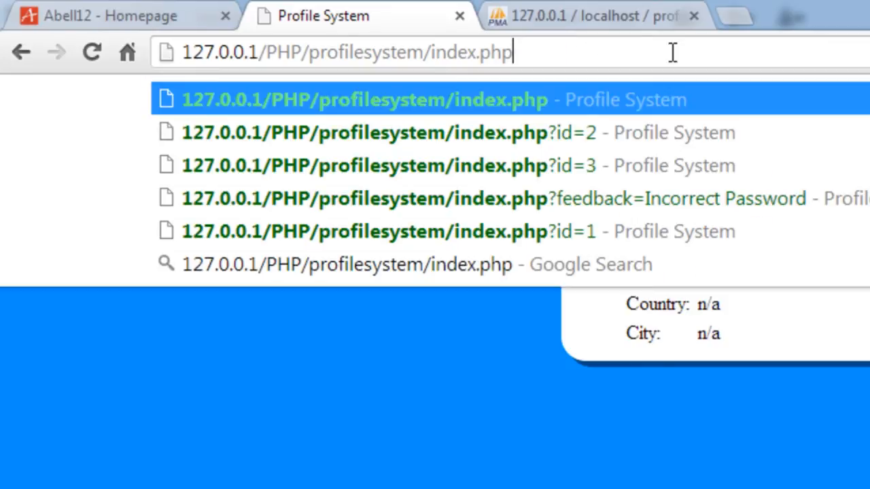
key("Return")
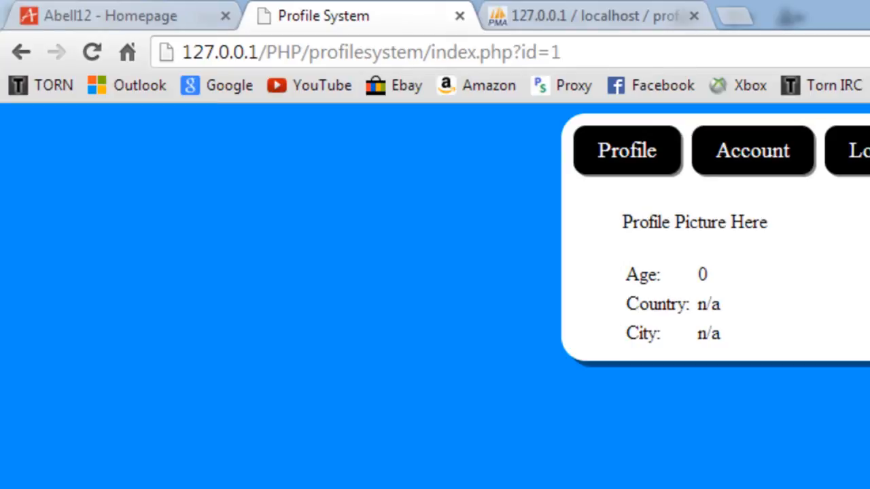
key("alt+Tab")
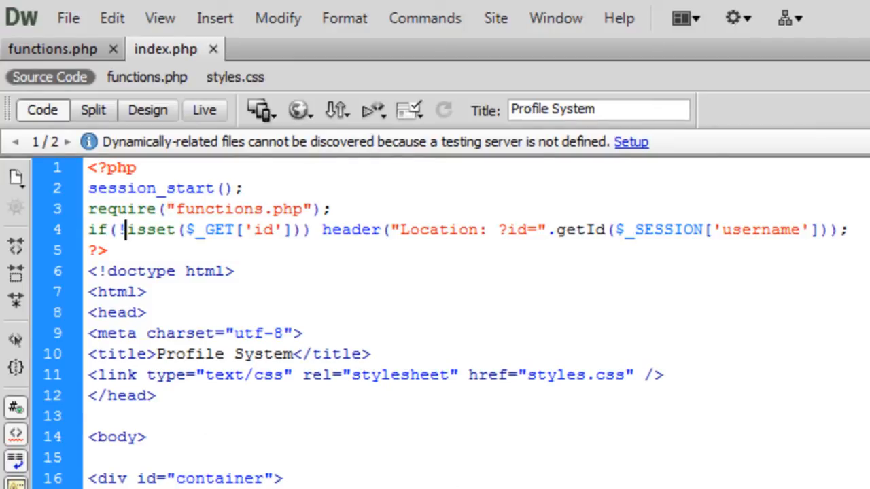
scroll(218, 339, "down", 6)
scroll(218, 340, "down", 9)
scroll(217, 339, "down", 3)
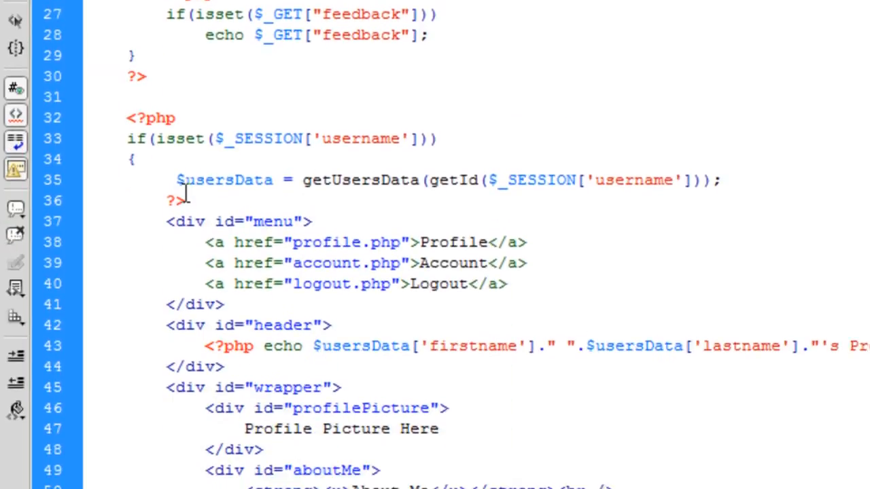
Step: Rename $usersData on line 35 to $profileUsersData
left_click(185, 180)
type("profi")
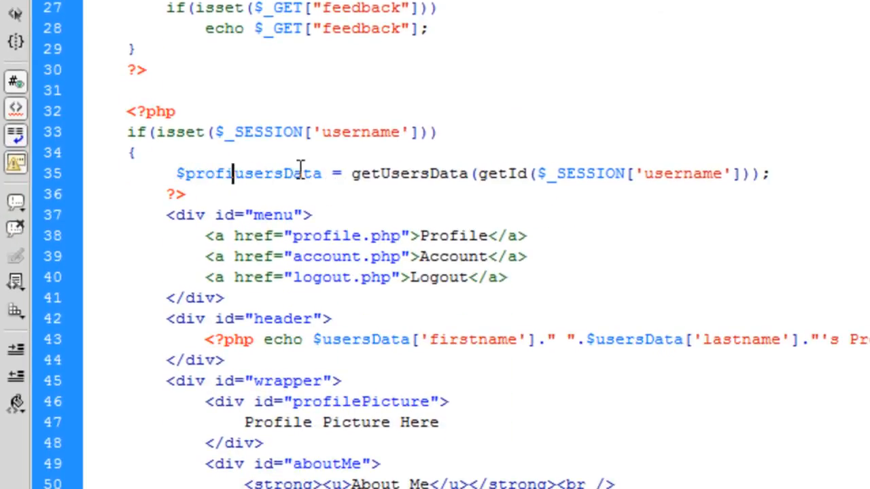
type("le")
key("Delete")
type("U")
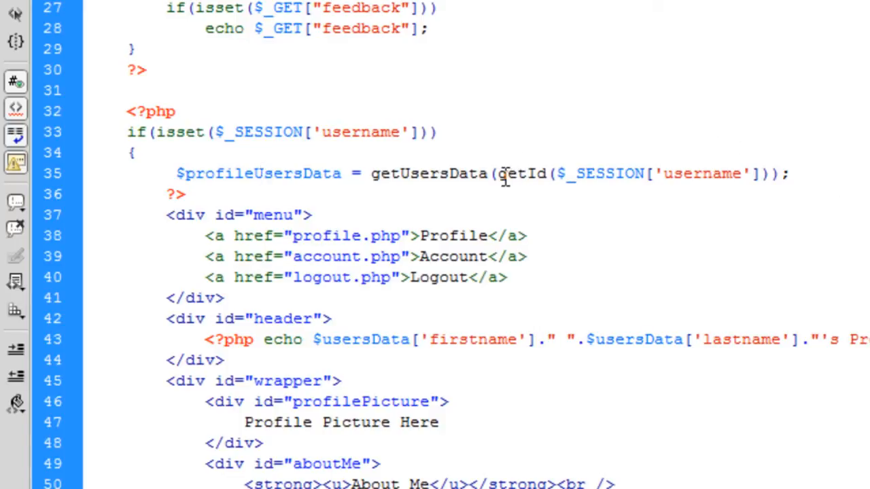
Step: Replace getId($_SESSION['username']) with mysql_real_escape_string($_GET['id']) in getUsersData
left_click_drag(498, 174, 775, 175)
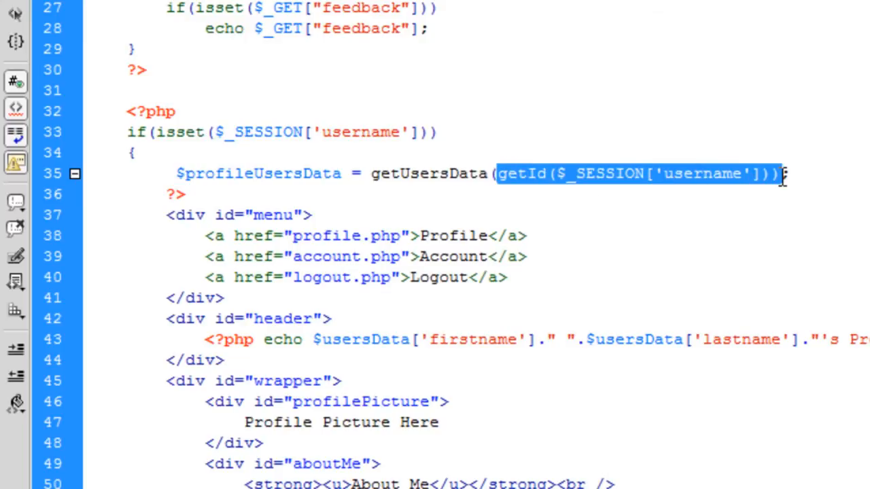
key("Delete")
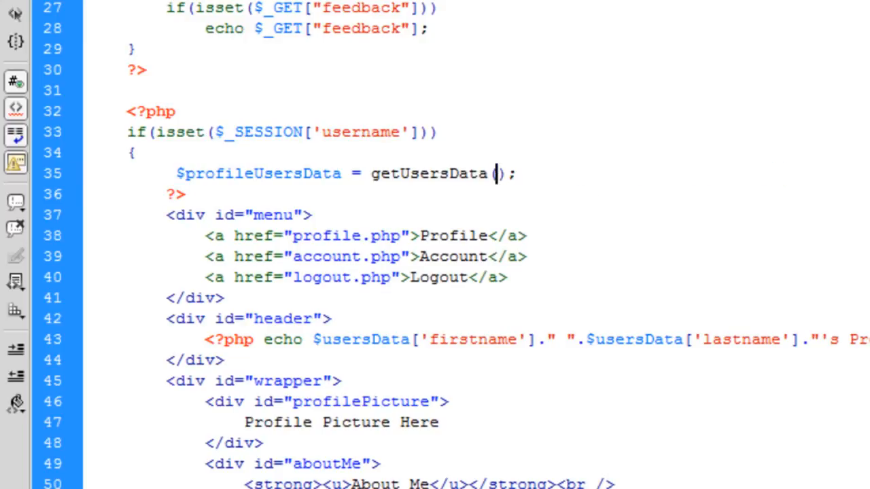
type("mysq")
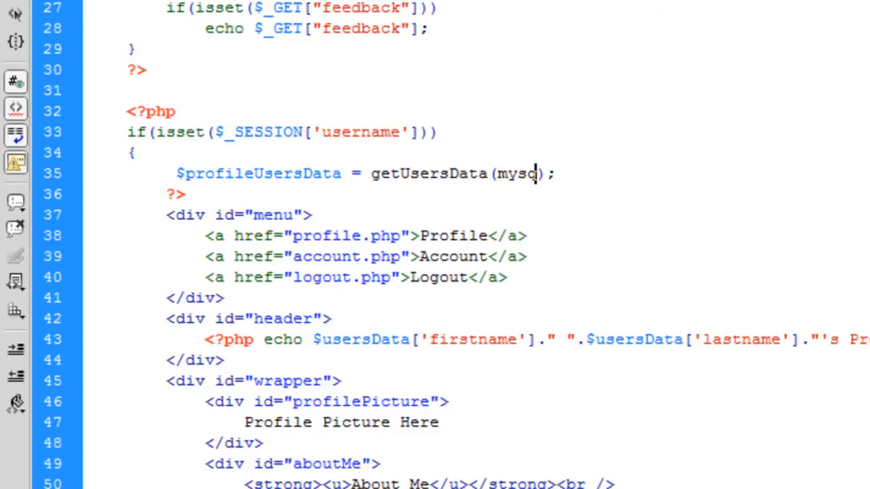
type("l_real_e")
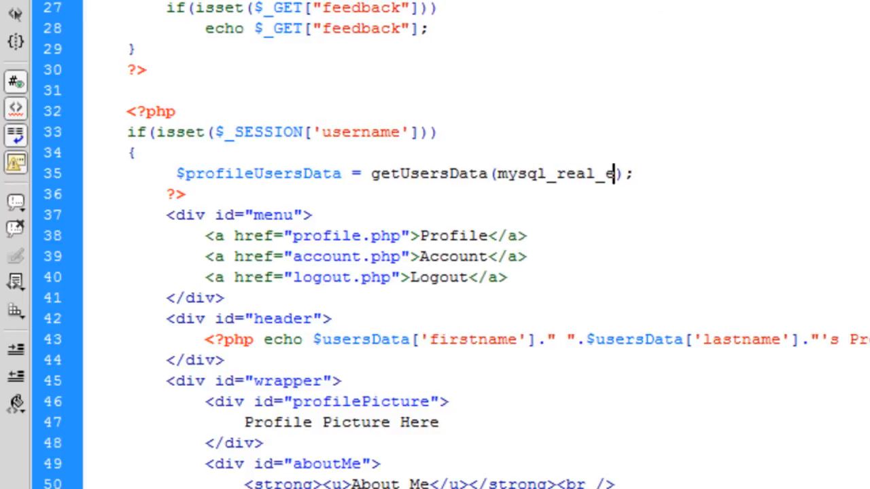
type("scape_string")
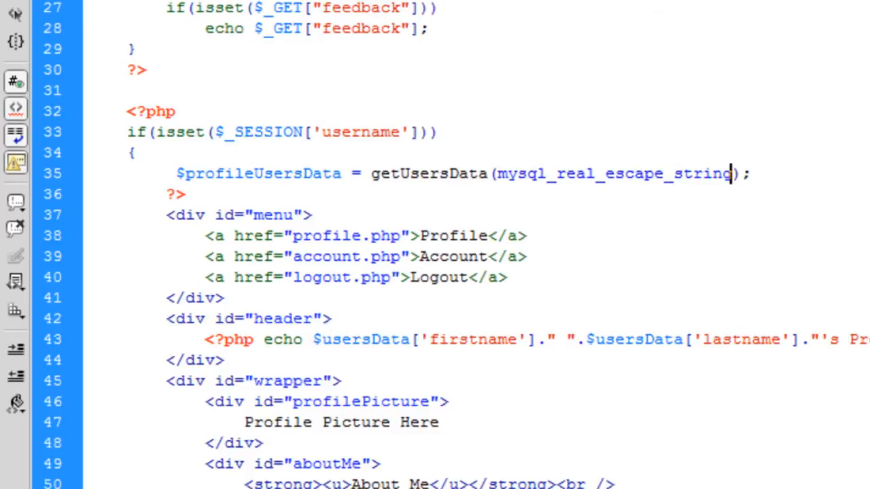
type("()")
key("Left")
type("$_GET")
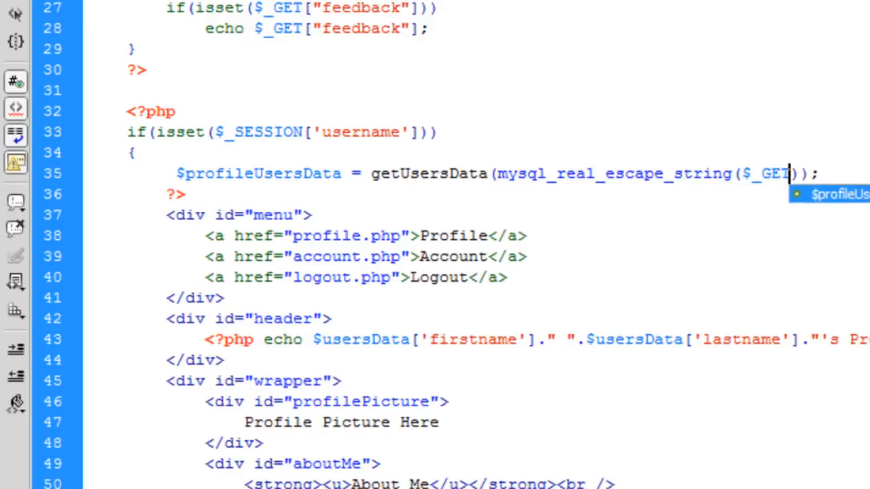
type("[]")
key("Left")
type("'id'")
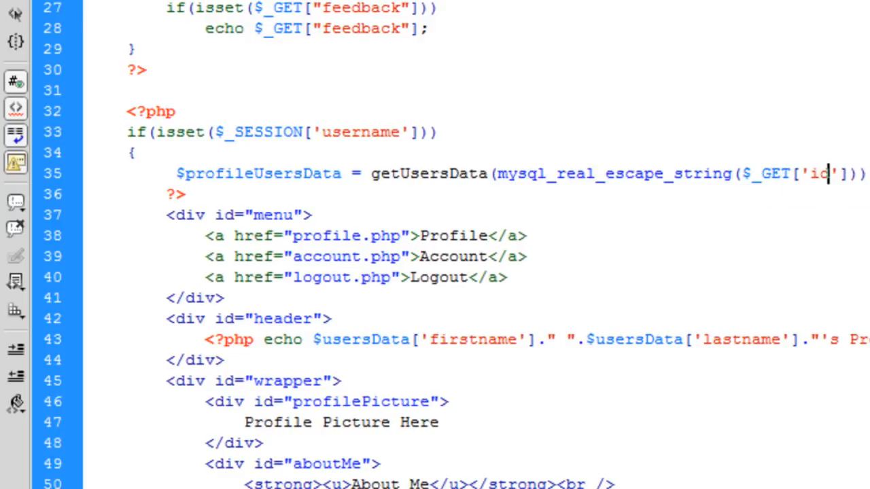
key("Right")
key("Right")
key("Right")
type(";")
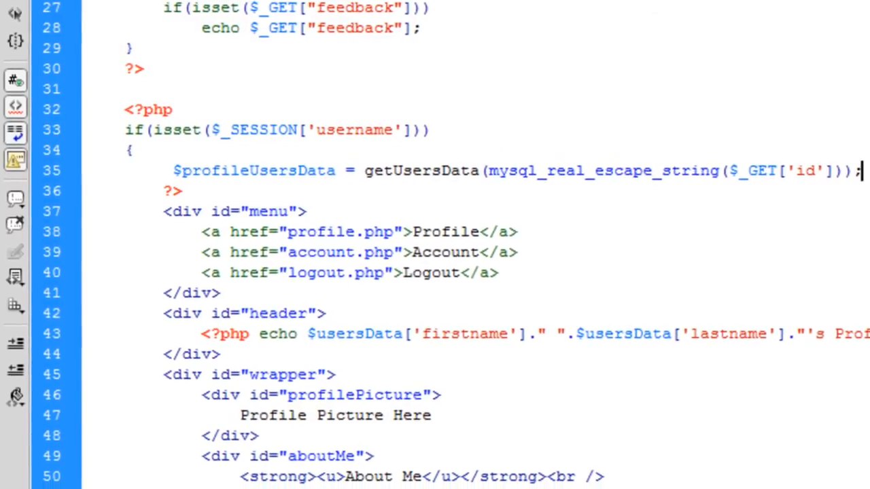
Step: Copy profileUsersData and paste it over the usersData references on lines 43 and 51
double_click(285, 171)
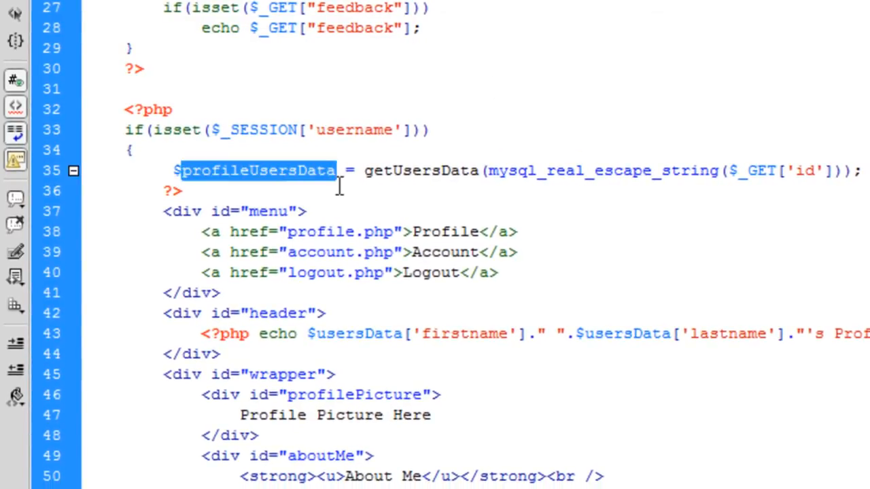
key("ctrl+c")
double_click(369, 334)
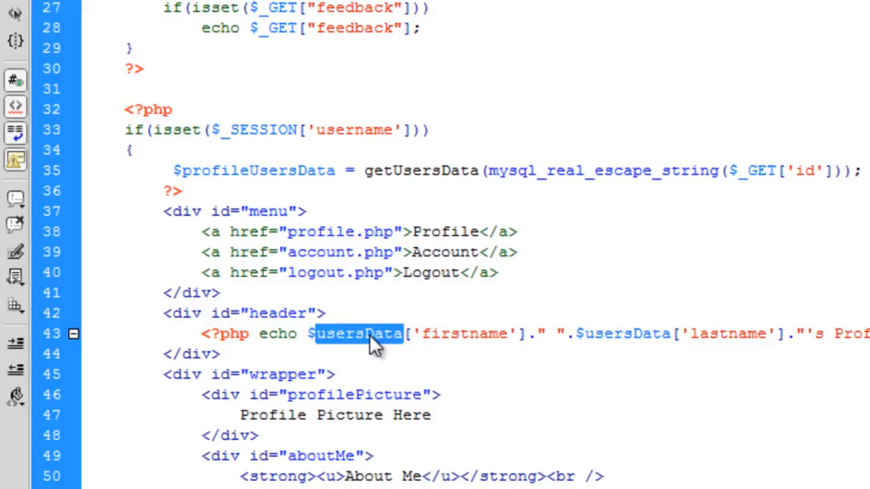
key("ctrl+v")
double_click(693, 333)
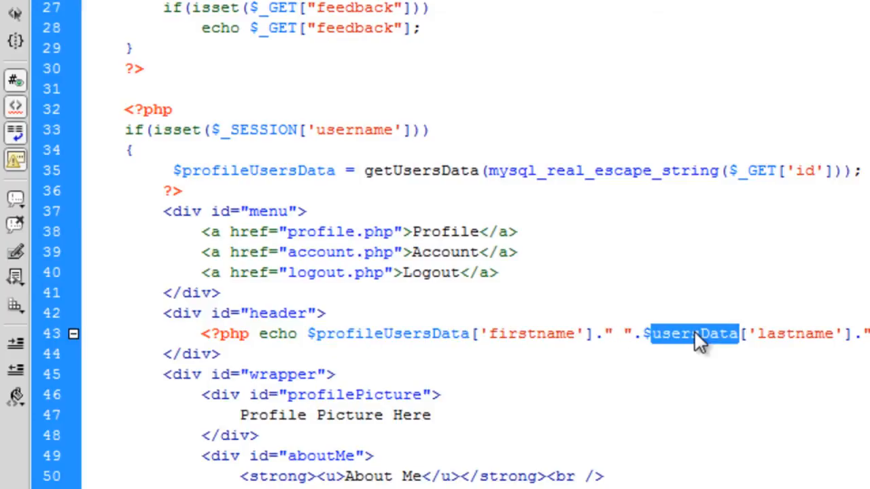
key("ctrl+v")
scroll(337, 384, "down", 3)
double_click(385, 403)
key("ctrl+v")
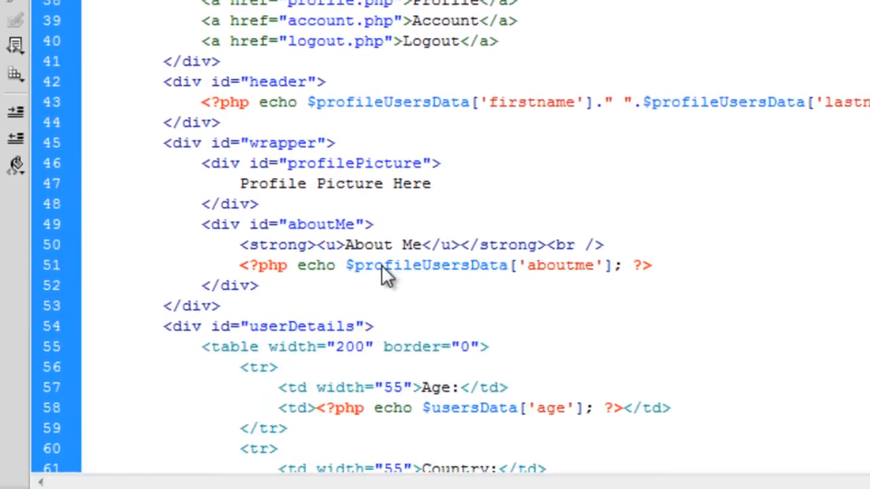
scroll(384, 272, "down", 5)
Step: Paste profileUsersData over usersData in the age, country and city cells on lines 58, 62 and 66
double_click(454, 159)
key("ctrl+v")
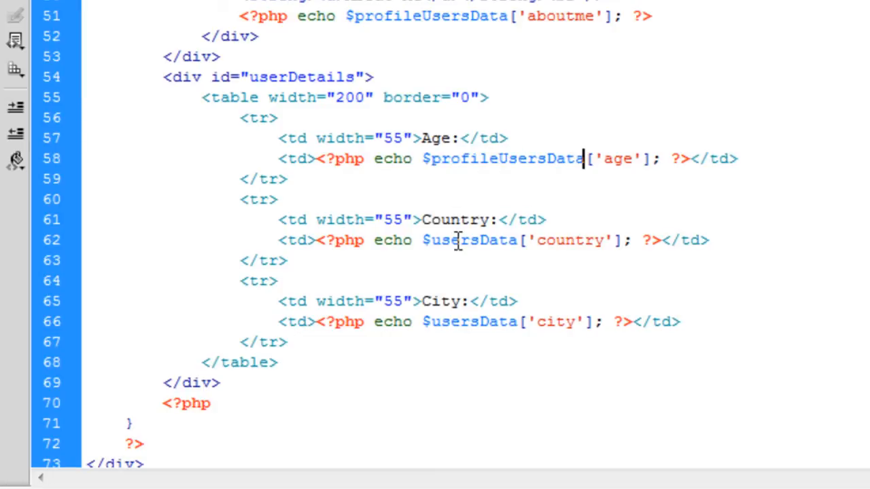
double_click(456, 240)
key("ctrl+v")
double_click(473, 322)
key("ctrl+v")
scroll(468, 319, "up", 5)
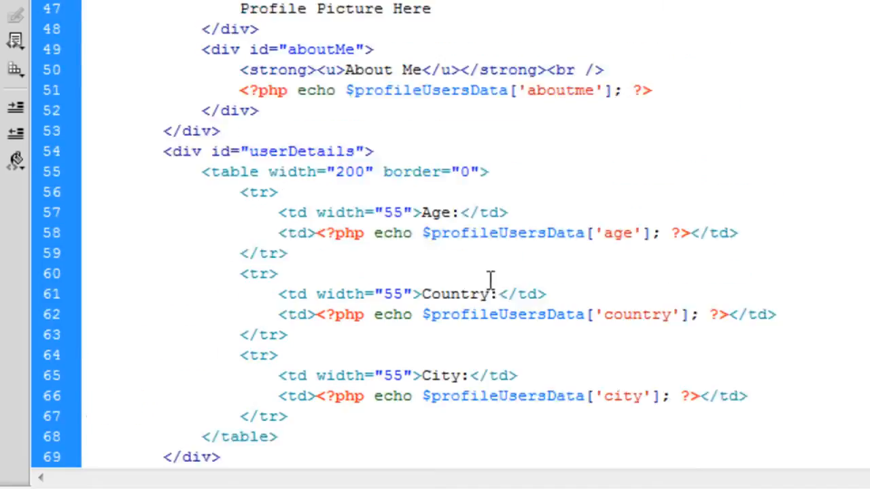
scroll(509, 280, "up", 5)
scroll(508, 280, "down", 5)
scroll(508, 280, "down", 3)
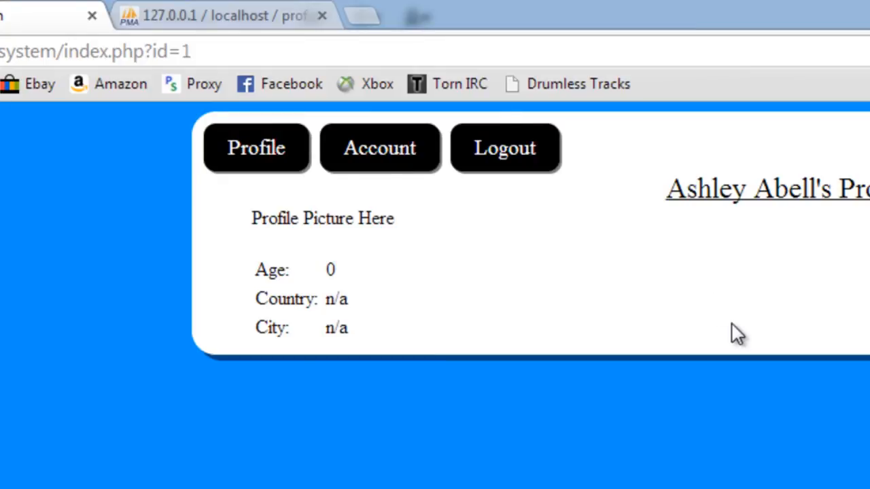
Step: Load index.php?id=2, which shows Undefined index notices for firstname and lastname
left_click_drag(193, 51, 180, 51)
type("2")
key("Return")
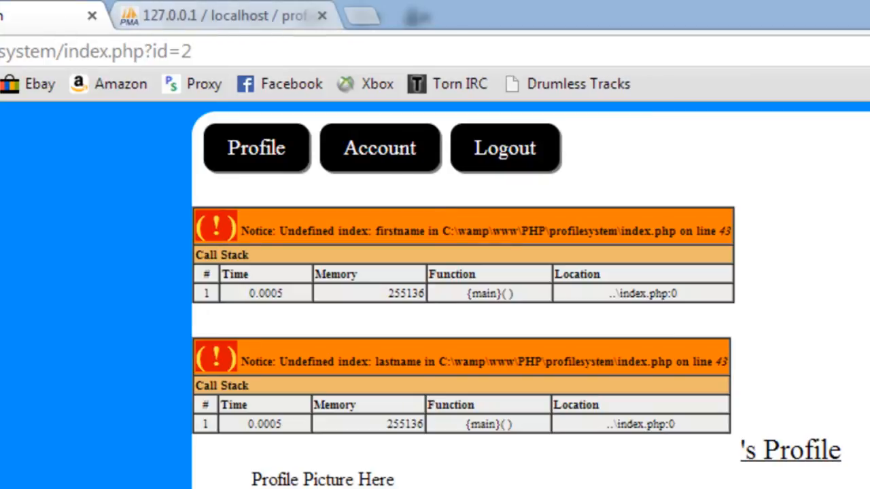
left_click(361, 16)
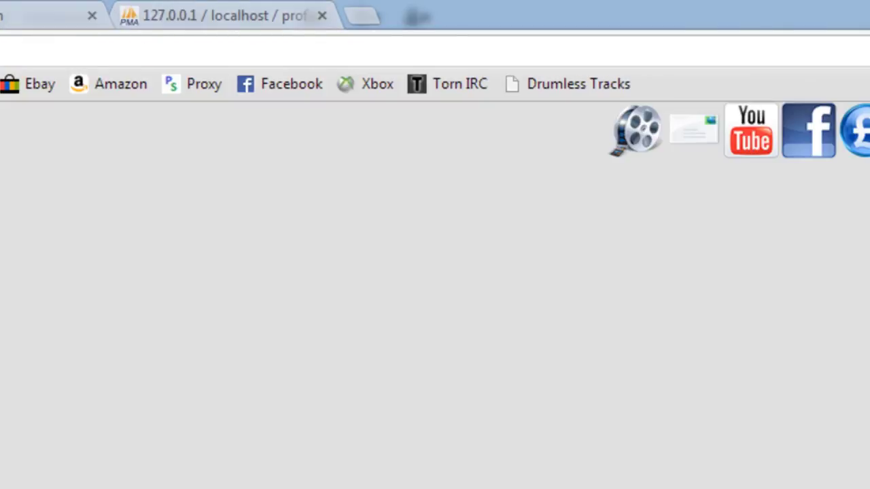
left_click(37, 16)
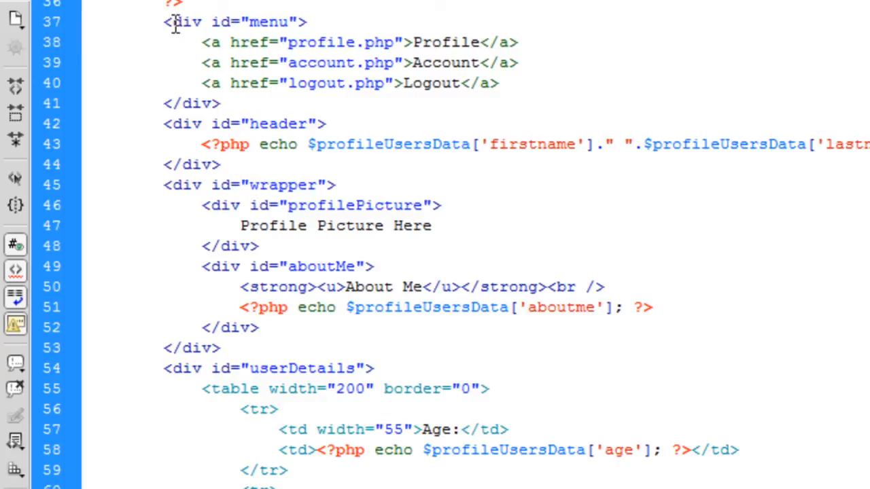
Step: Insert a blank line between the menu div and the header div
left_click_drag(164, 21, 224, 103)
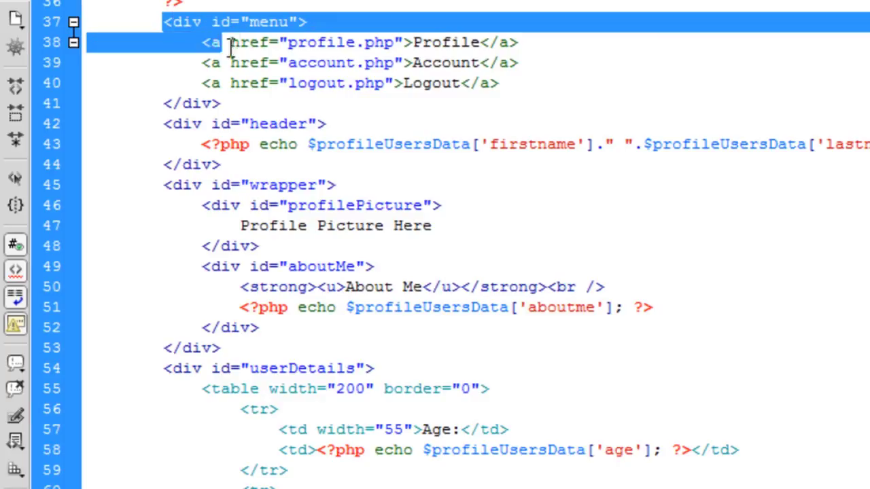
left_click(178, 126)
left_click_drag(165, 123, 221, 164)
left_click(241, 102)
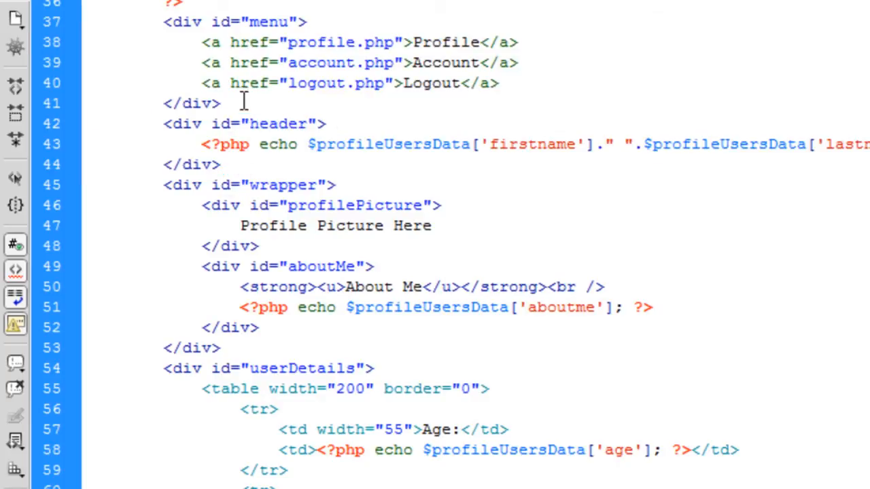
key("Return")
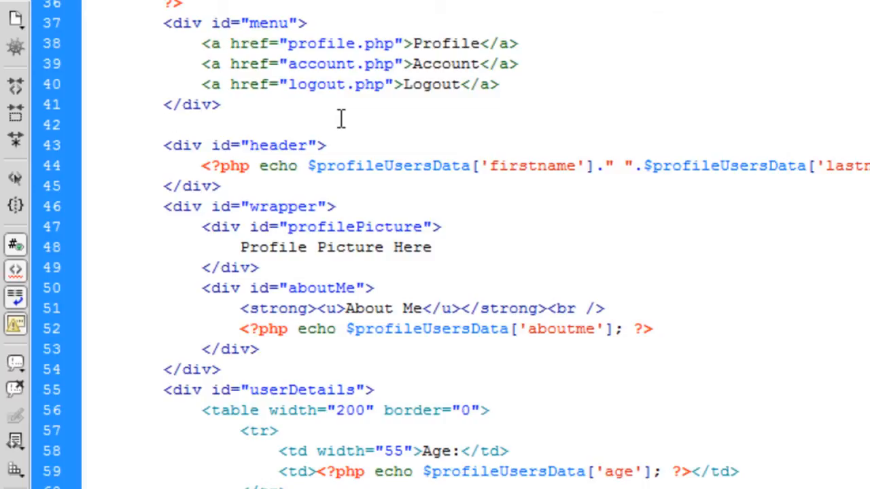
type("<?p")
type("hp")
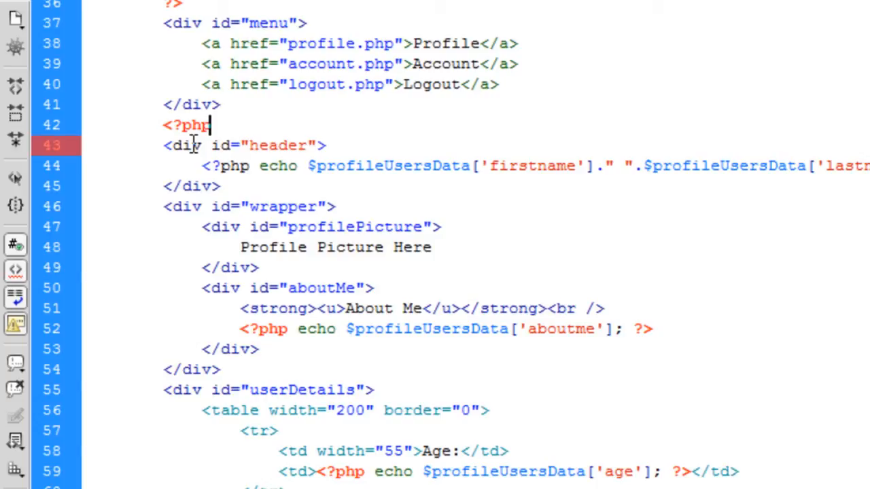
type(" ?>")
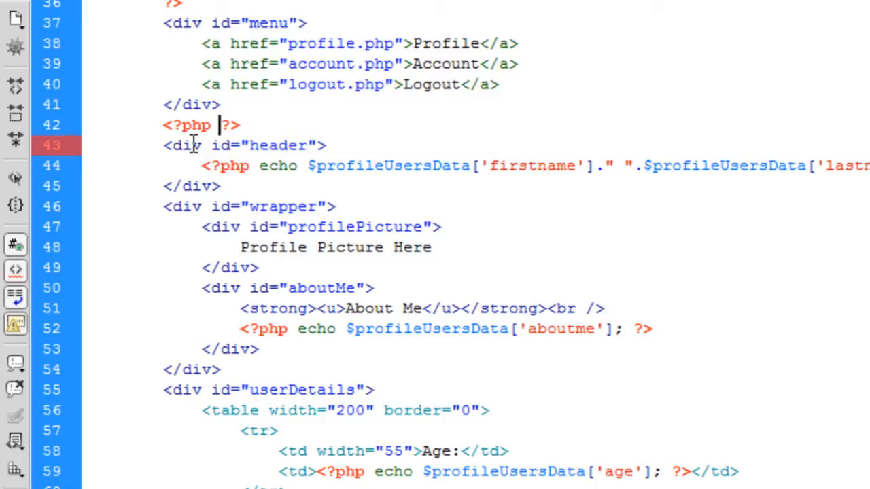
Step: Write <?php if(userExists(mysql_real_escape_string($_GET['id']))){ ?> on the new line
key("Left")
key("Left")
type("if")
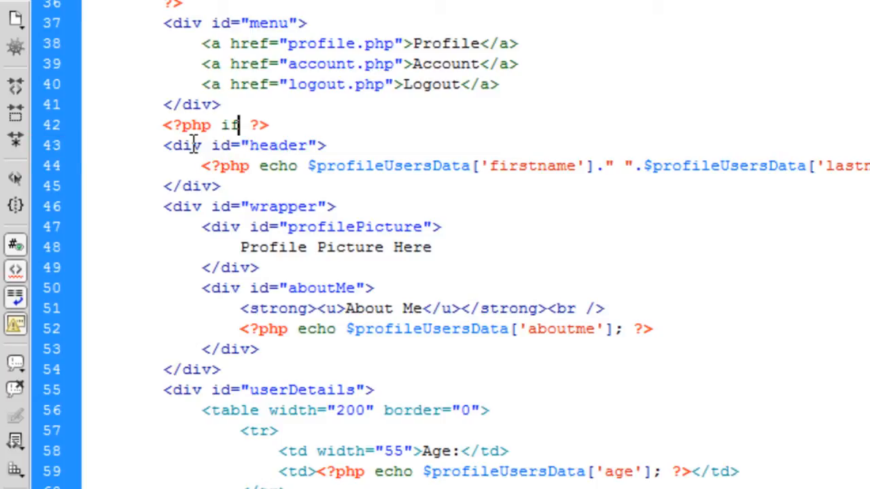
type(" ()")
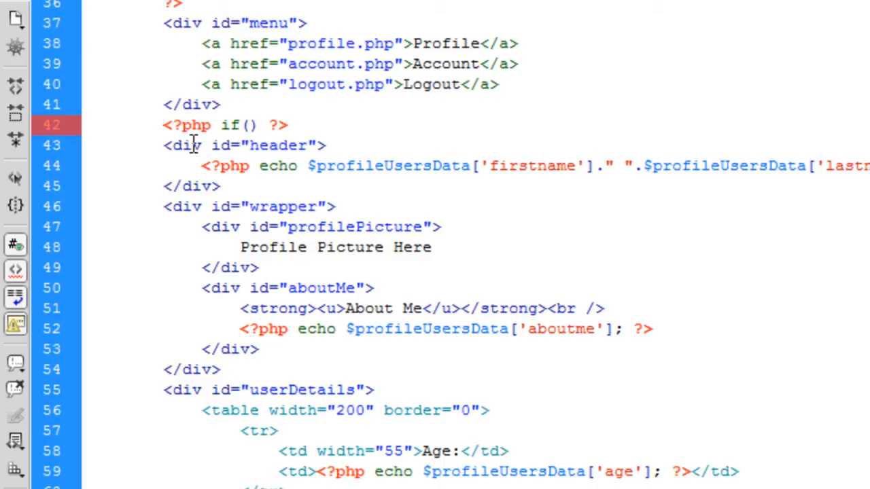
type("userEx")
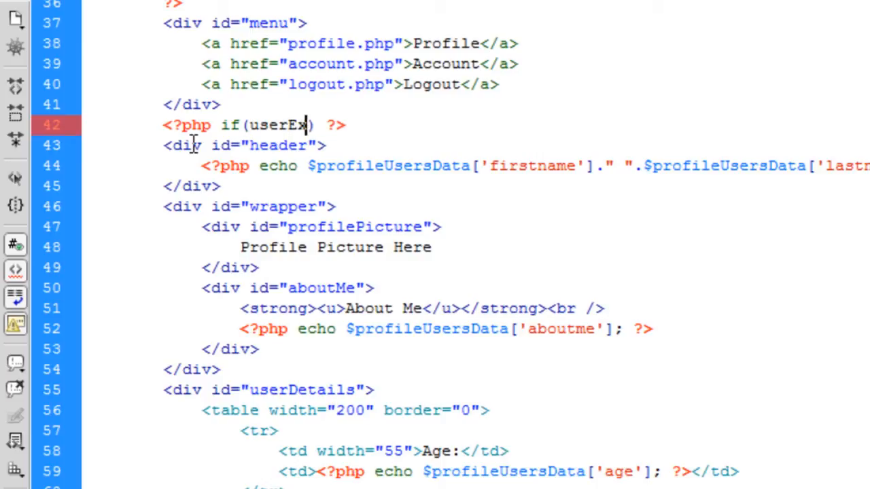
type("ists()")
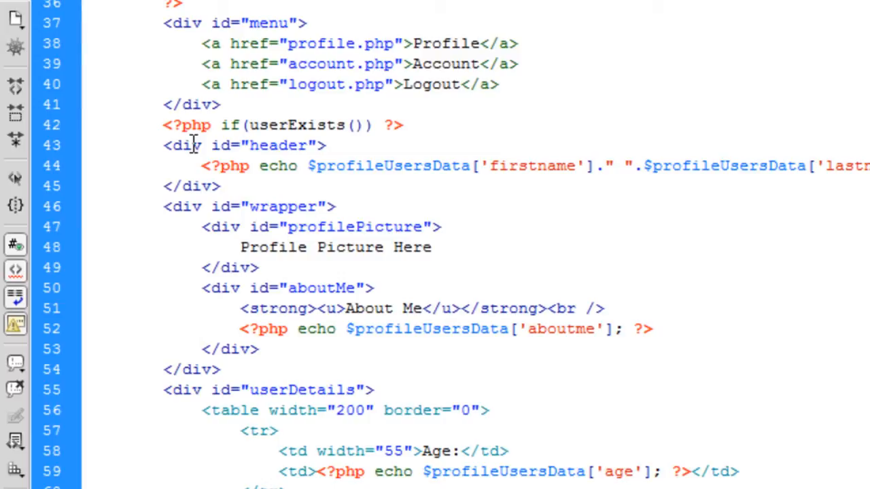
key("Left")
type("mysql_")
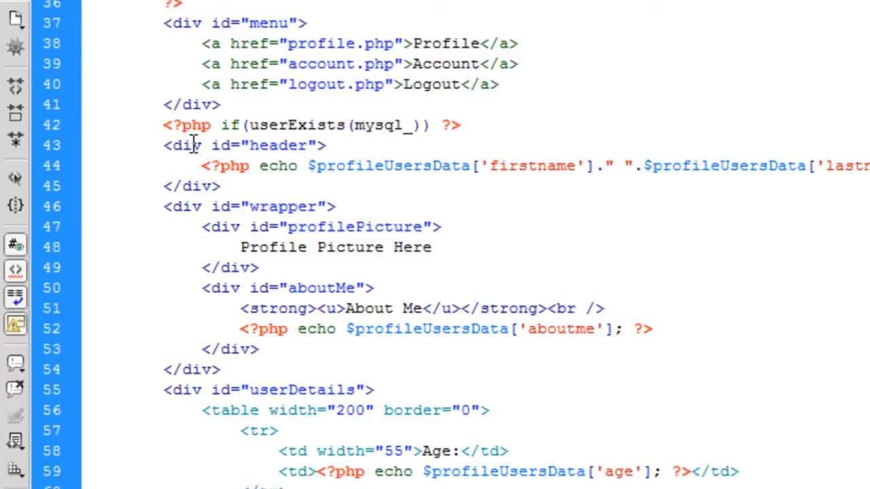
type("real_")
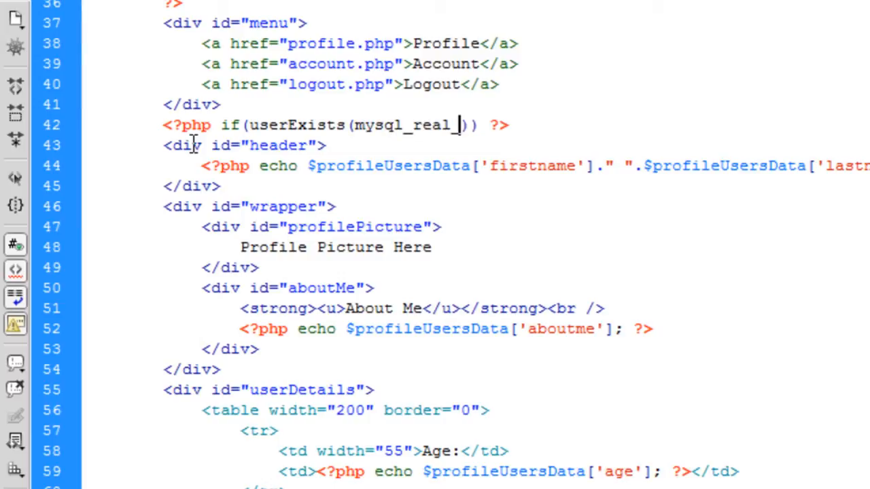
type("escape_")
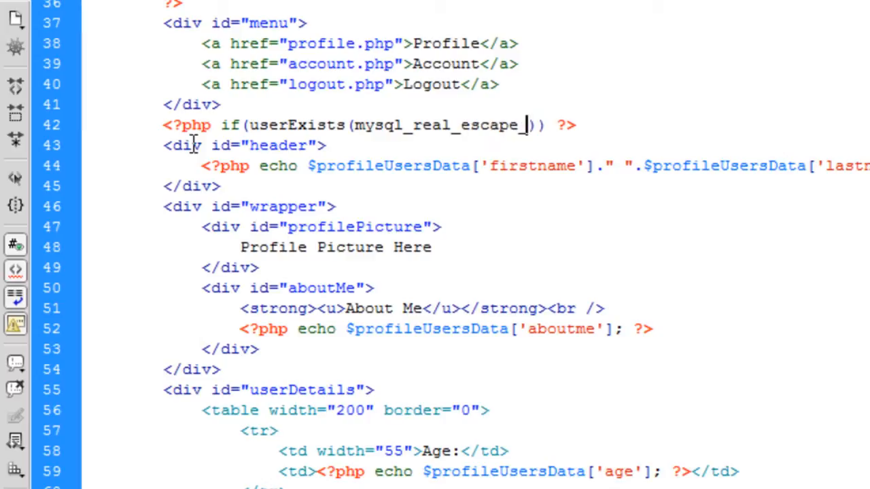
type("string()")
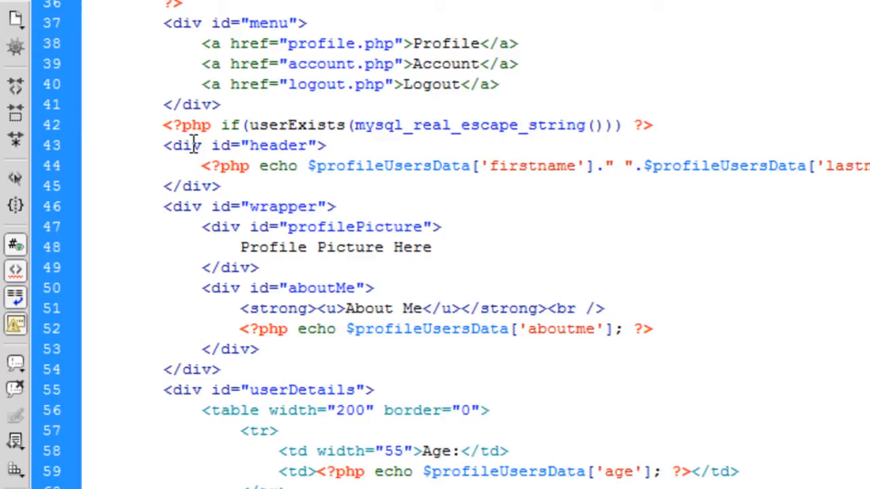
key("Left")
type("$_")
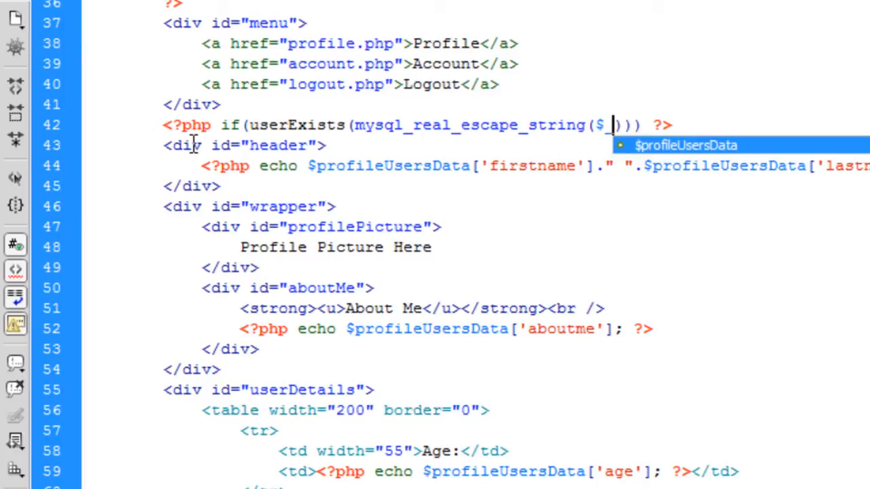
type("GET[]")
key("Left")
type("''")
key("Left")
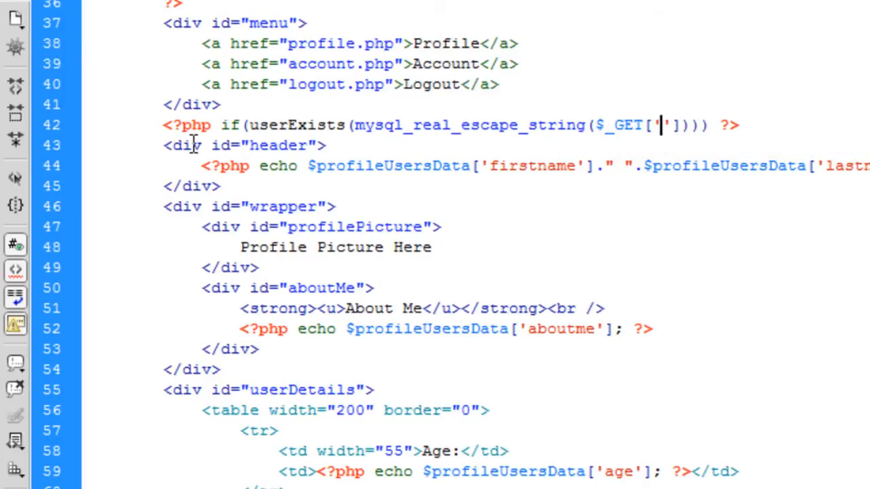
type("id")
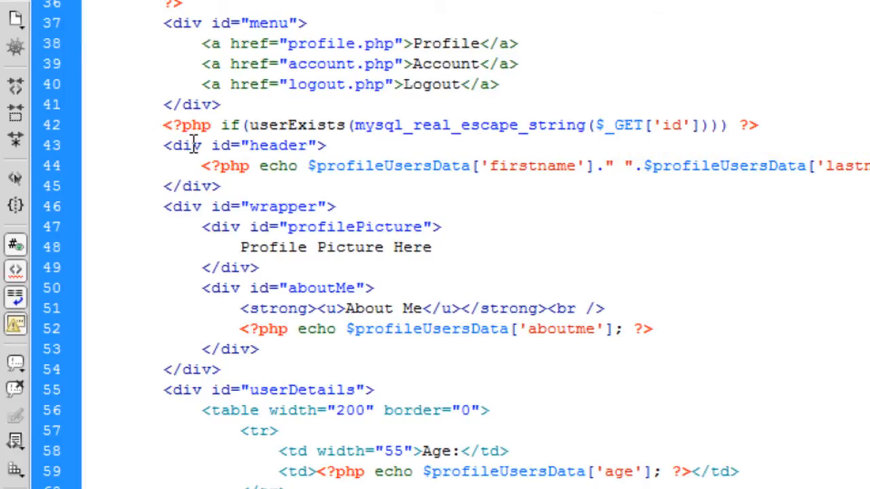
key("Right")
key("Right")
key("Right")
type("{")
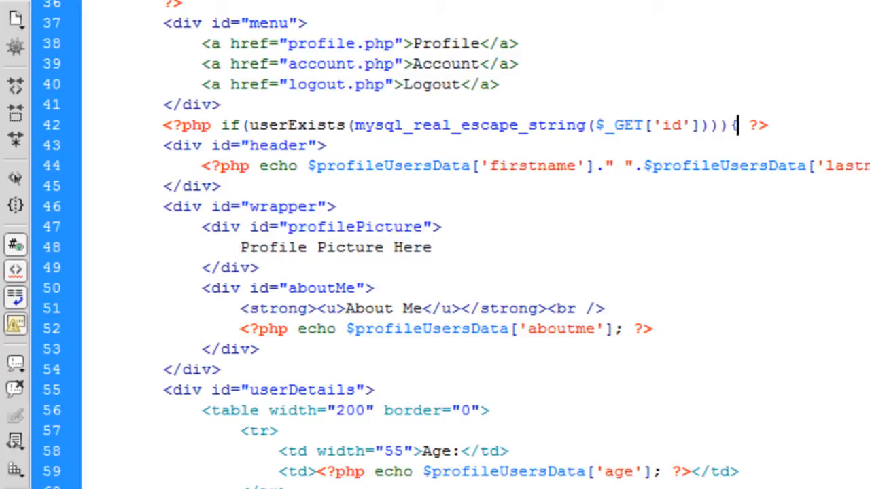
scroll(188, 364, "down", 3)
scroll(188, 363, "down", 3)
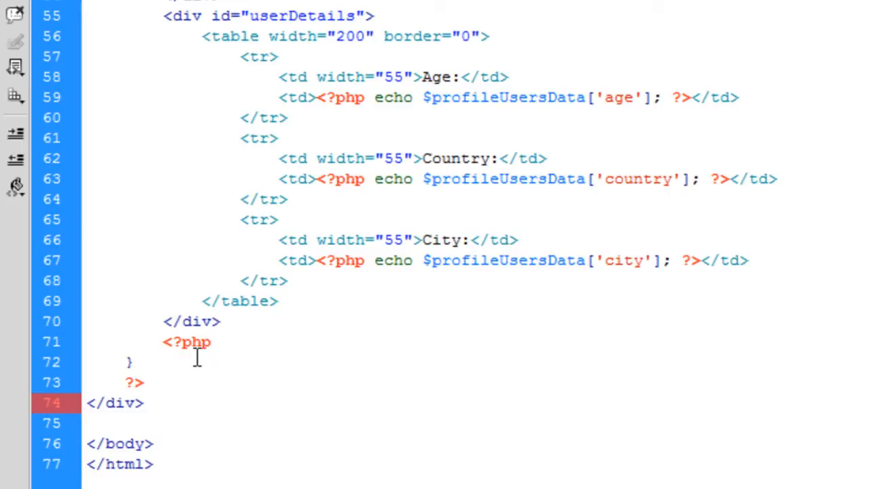
Step: Add a PHP else clause on a new line after the userDetails block and clear the stray characters
left_click(216, 322)
mouse_move(163, 322)
left_mouse_down()
mouse_move(228, 321)
mouse_move(163, 13)
left_mouse_up()
left_click(255, 315)
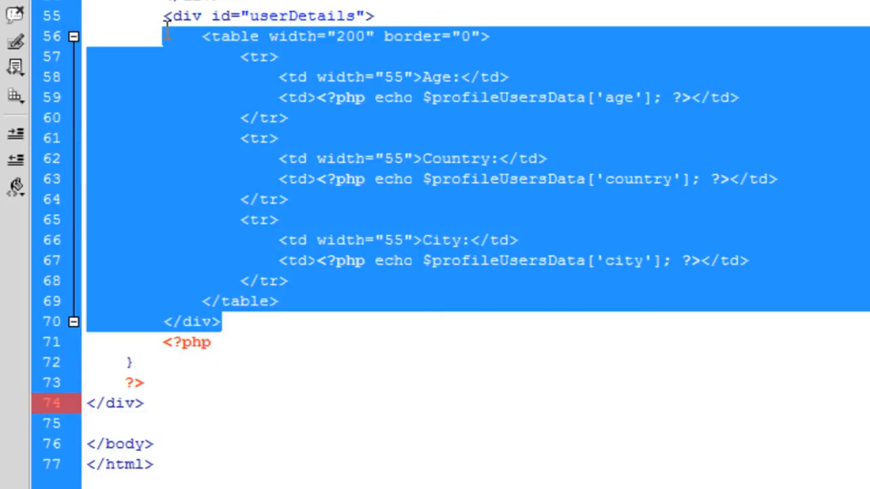
left_click(238, 325)
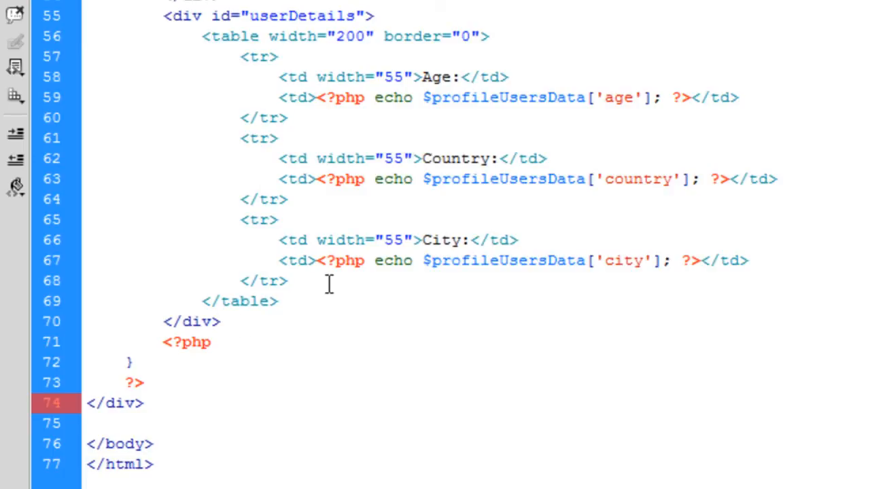
key("Return")
type("<?p")
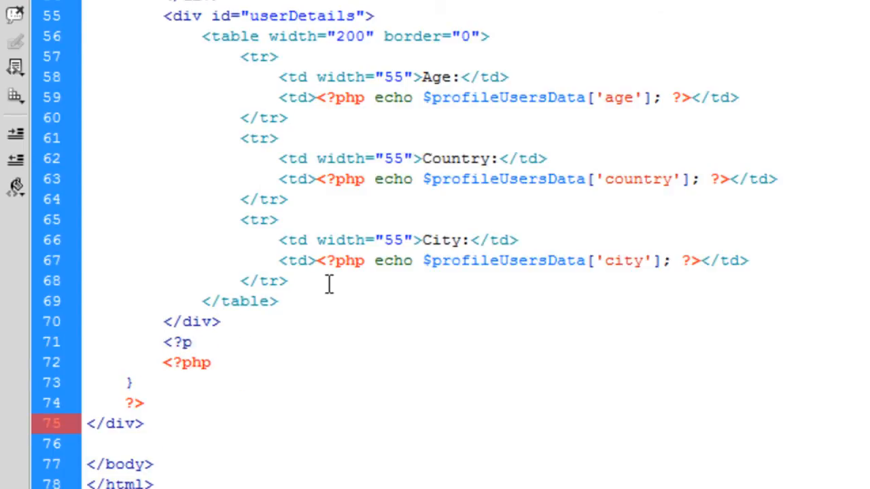
type("hp ?>")
key("Left")
key("Left")
key("Left")
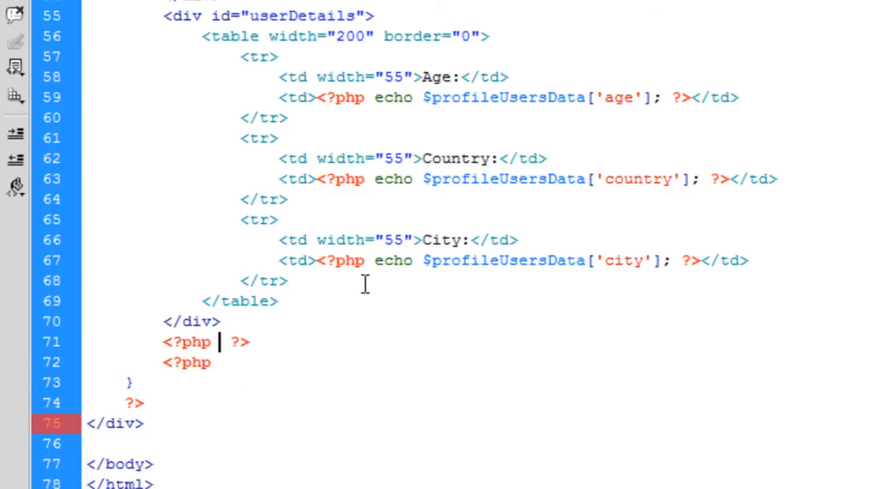
left_click(247, 369)
type("/sdfsdf")
key("BackSpace")
key("BackSpace")
key("BackSpace")
key("BackSpace")
key("BackSpace")
key("BackSpace")
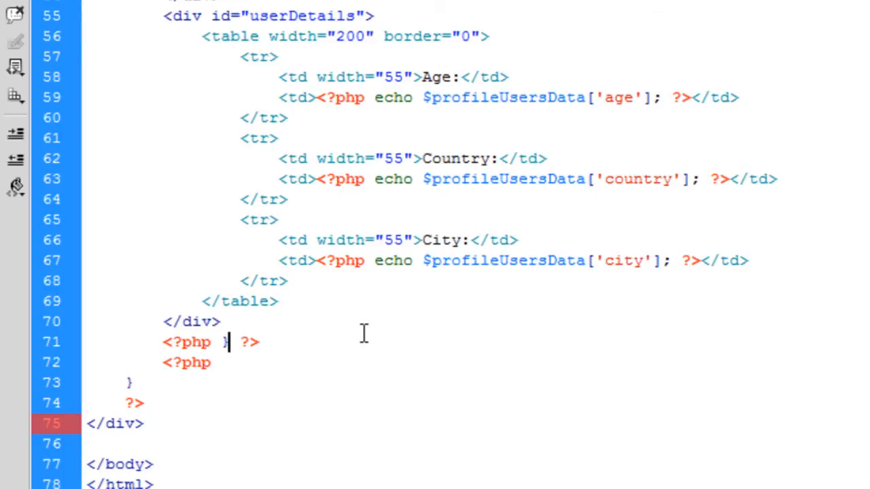
type("} else  ")
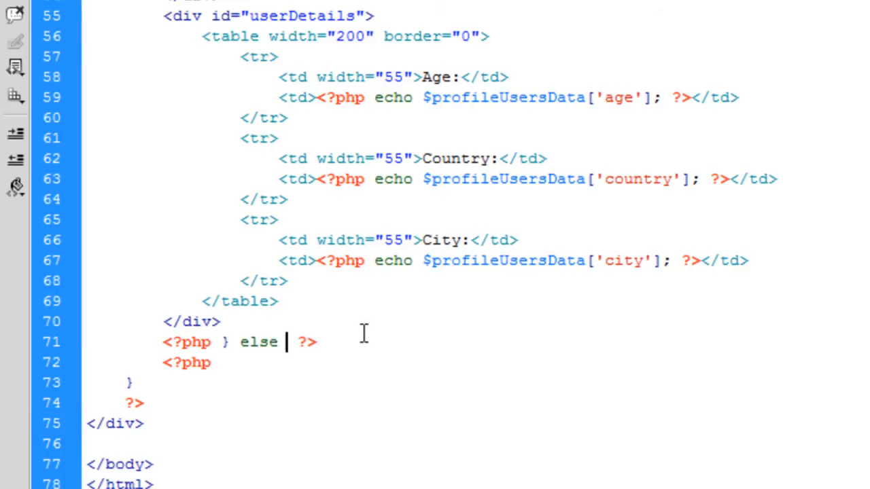
type("echo \"\";")
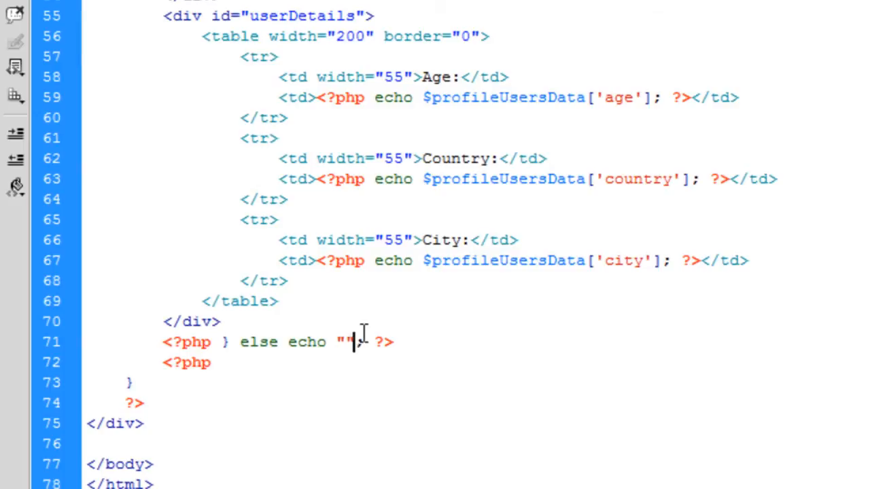
Step: Make the else branch echo 'Invalid ID' with ID capitalised
key("Left")
key("Left")
type("Invalid ")
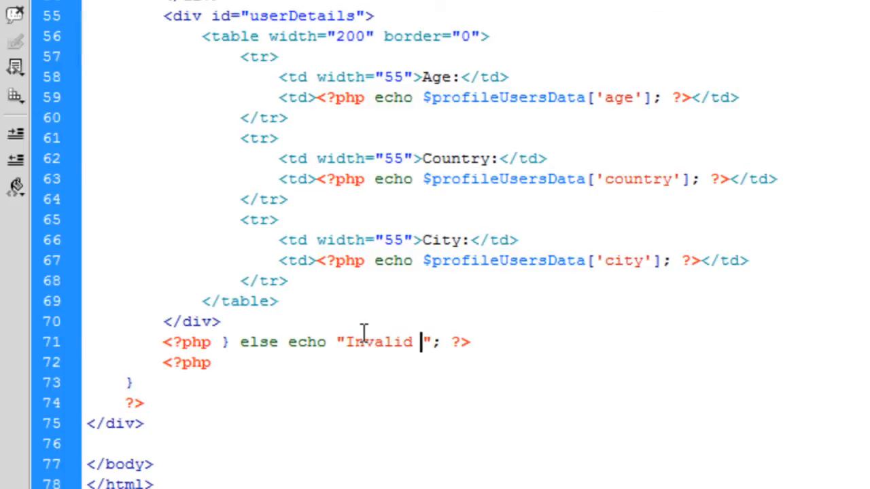
type("Id")
key("BackSpace")
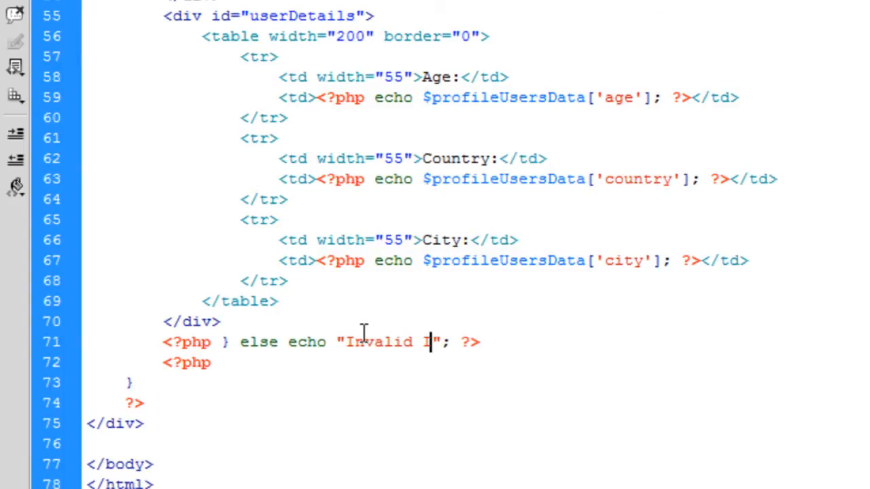
type("D")
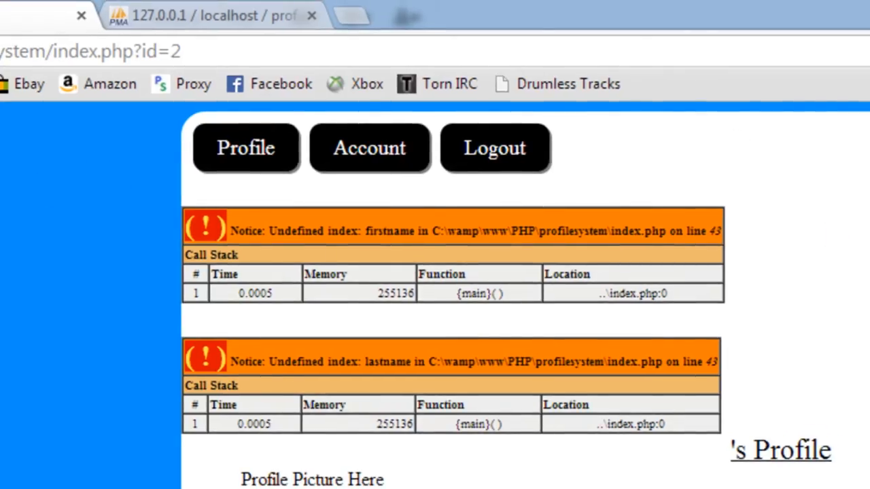
Step: Reload index.php?id=2 in Chrome and read the fatal undefined userExists() error
key("F5")
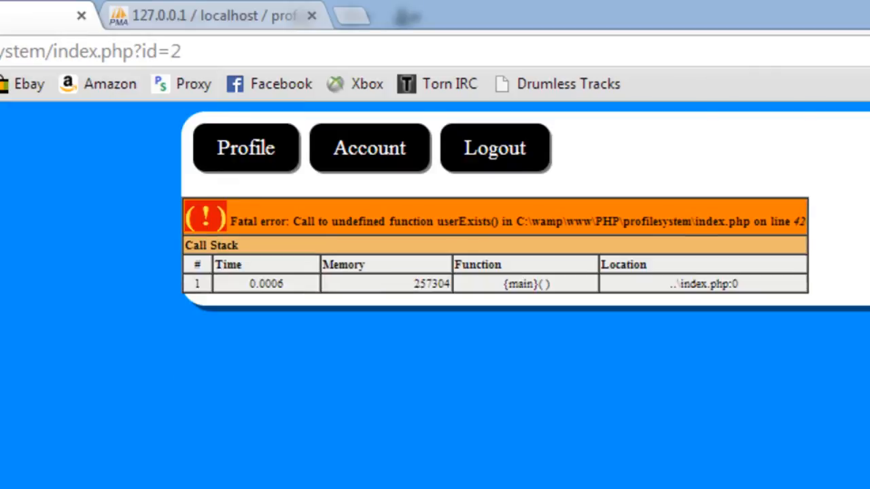
left_click_drag(338, 220, 546, 221)
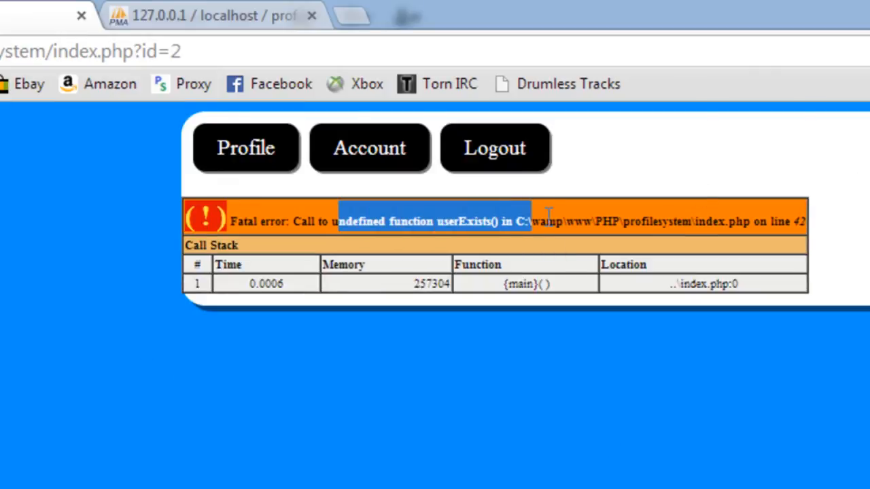
left_click(479, 221)
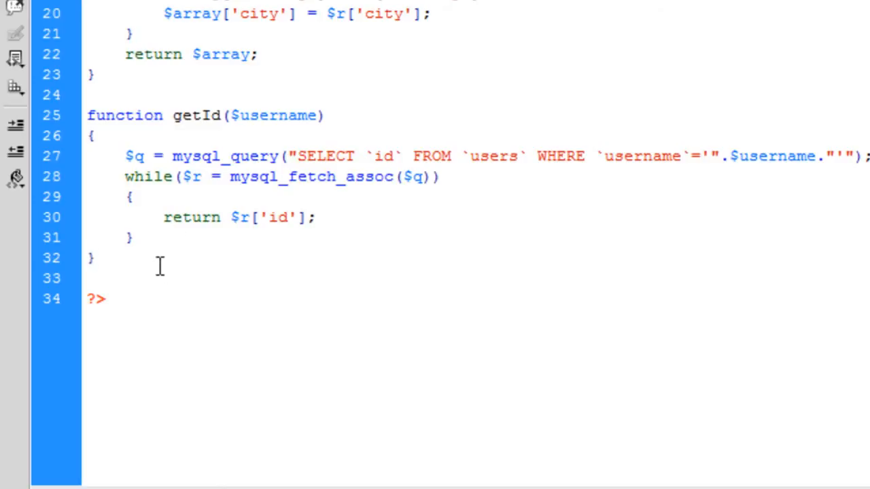
Step: Declare a new userExists($id) function with an empty body in functions.php
key("Return")
key("Return")
type("function ")
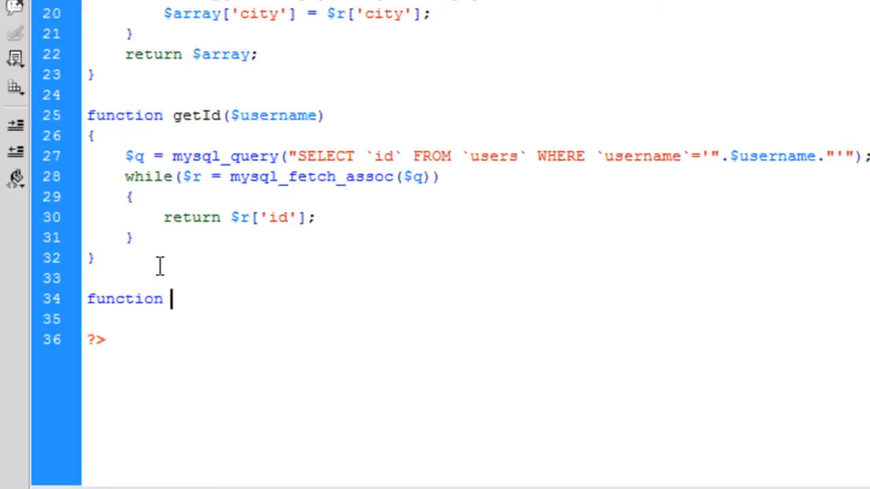
type("userE")
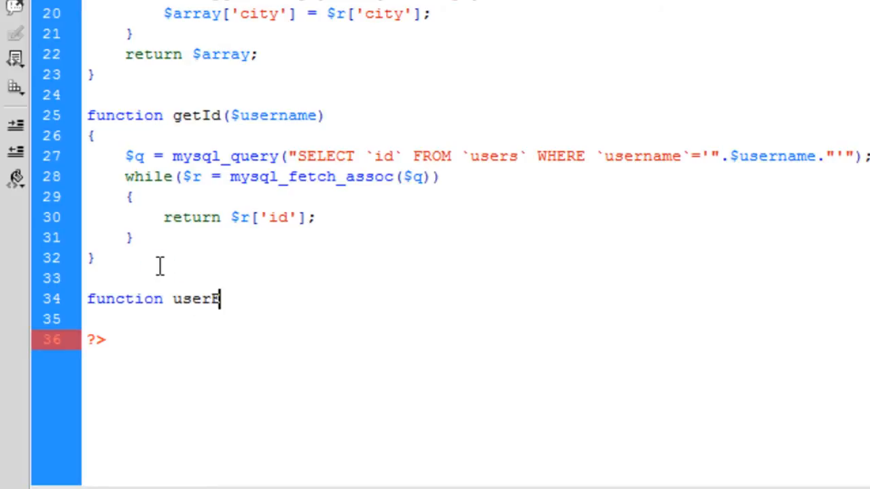
type("xists")
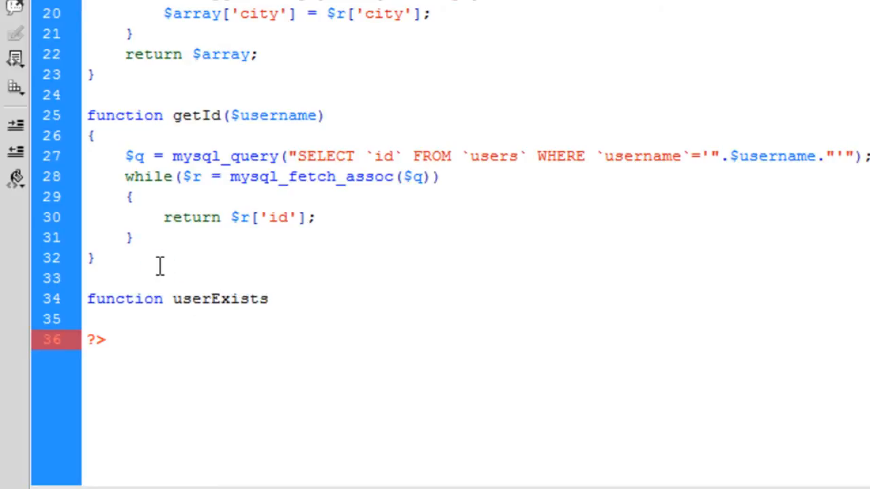
type("($id)")
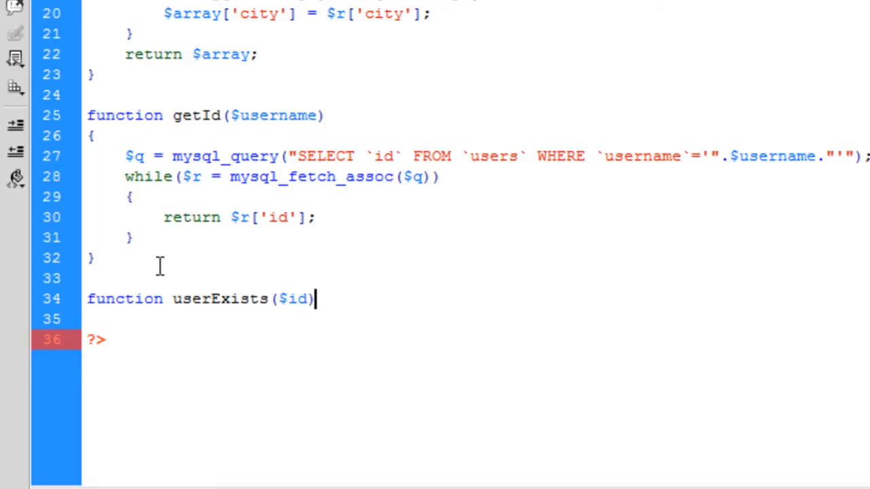
key("Return")
type("{")
key("Return")
key("Return")
type("}")
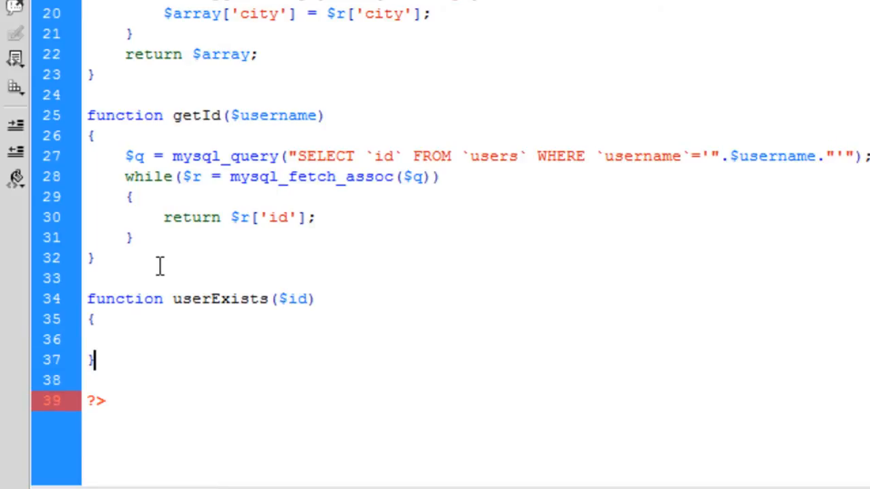
key("Up")
type("$num")
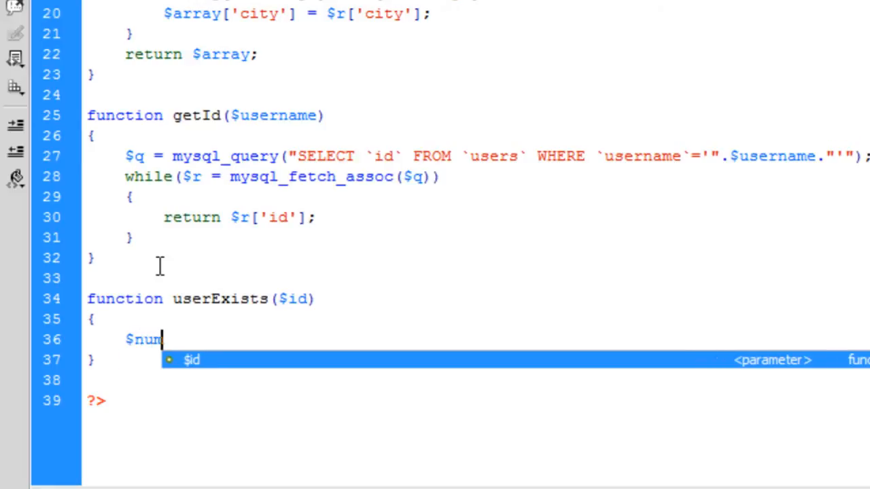
type("row")
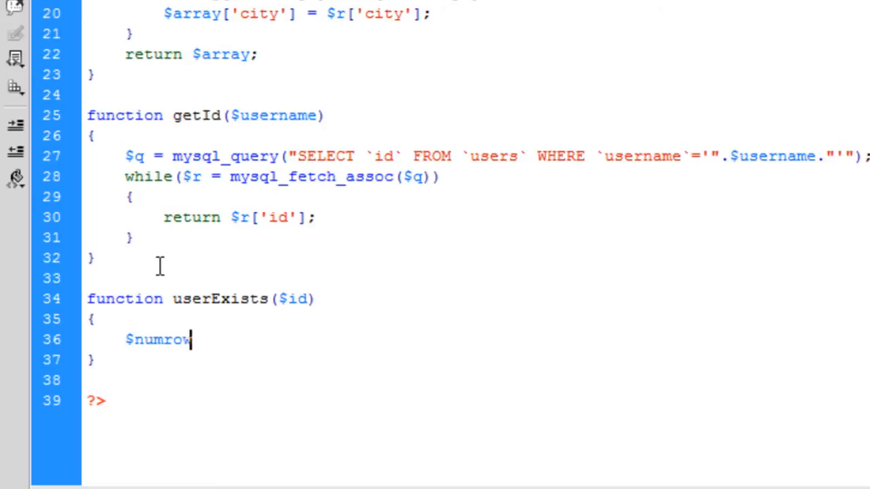
type("s = ")
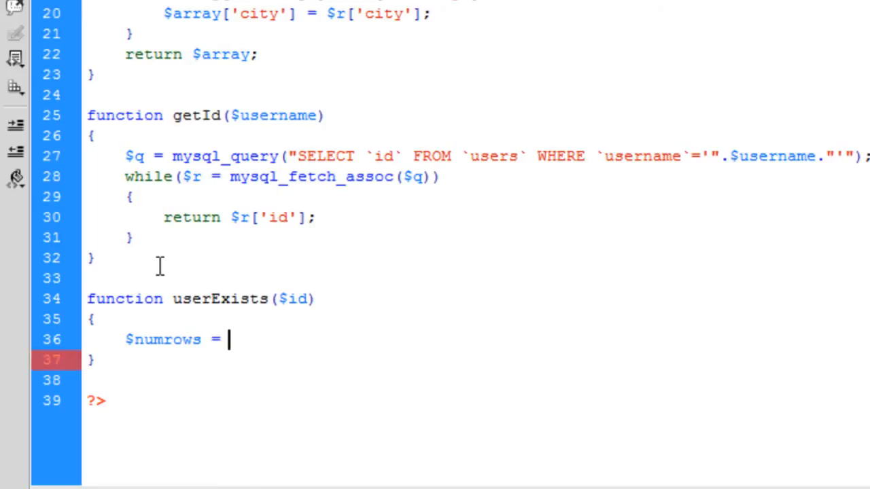
type("mysql")
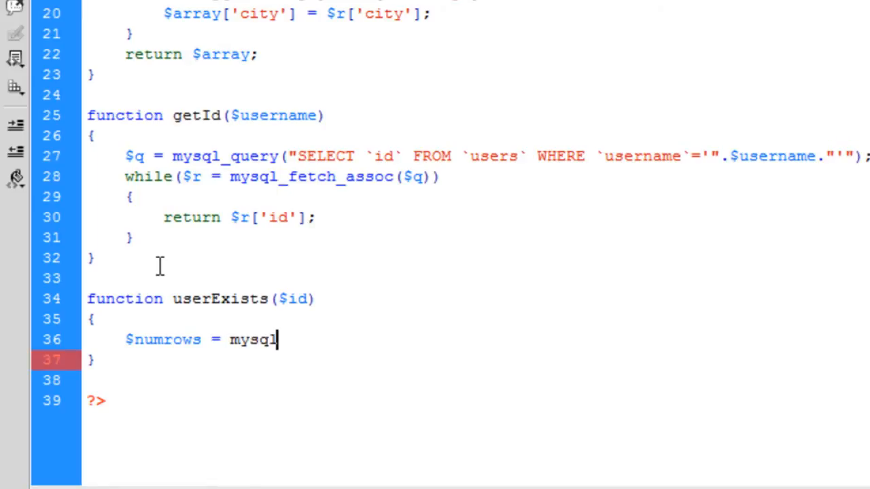
type("_num_r")
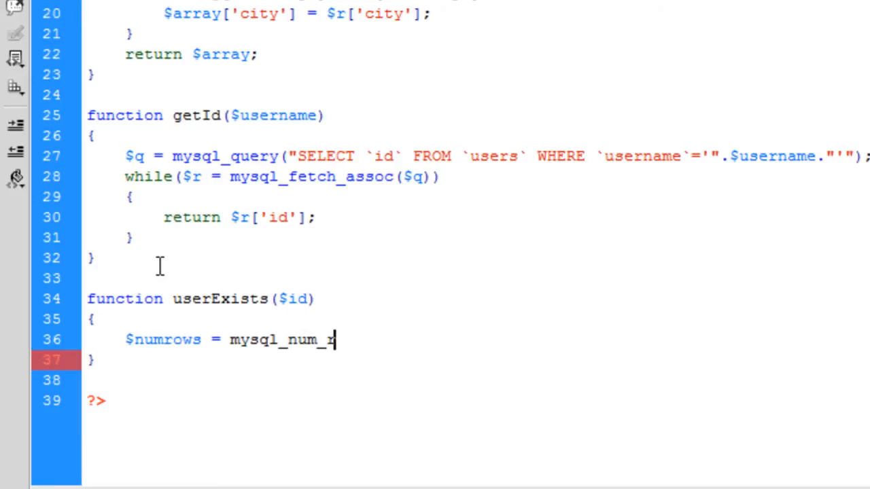
type("ows();")
Step: Set $numrows = mysql_num_rows(mysql_query("SELECT `id` FROM `users` WHERE `id`=".$id))
key("Left")
key("Left")
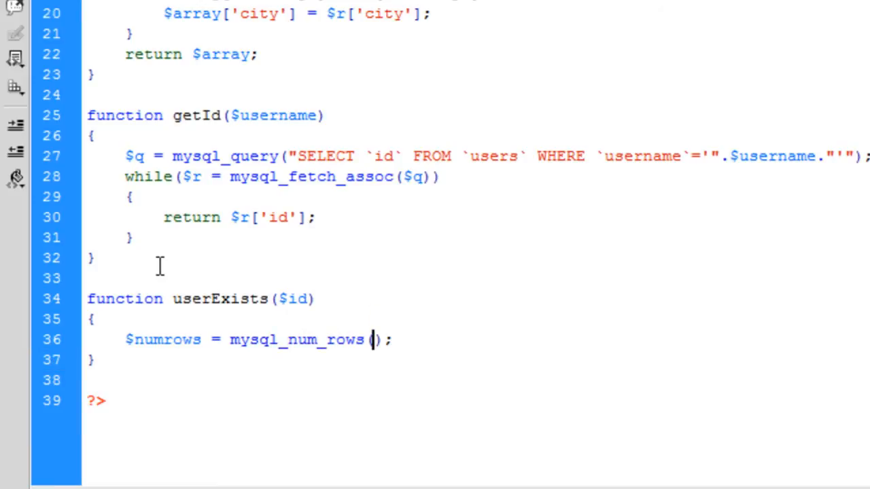
type("mys")
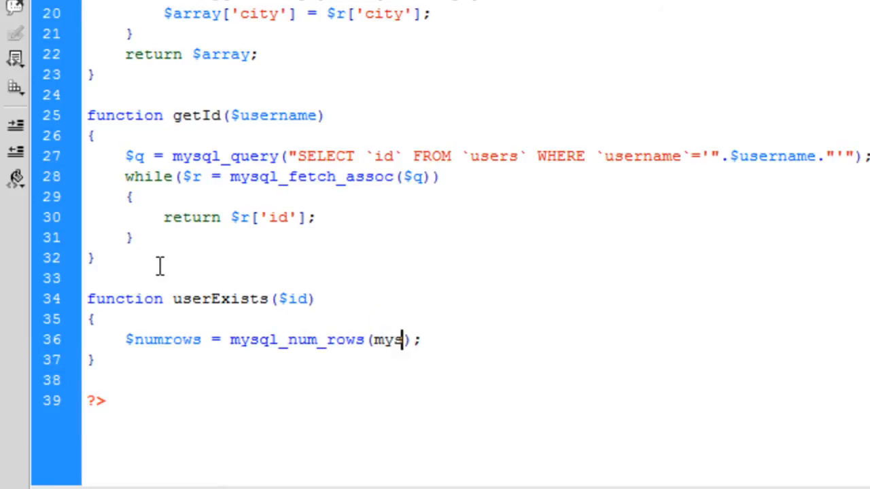
type("ql_query")
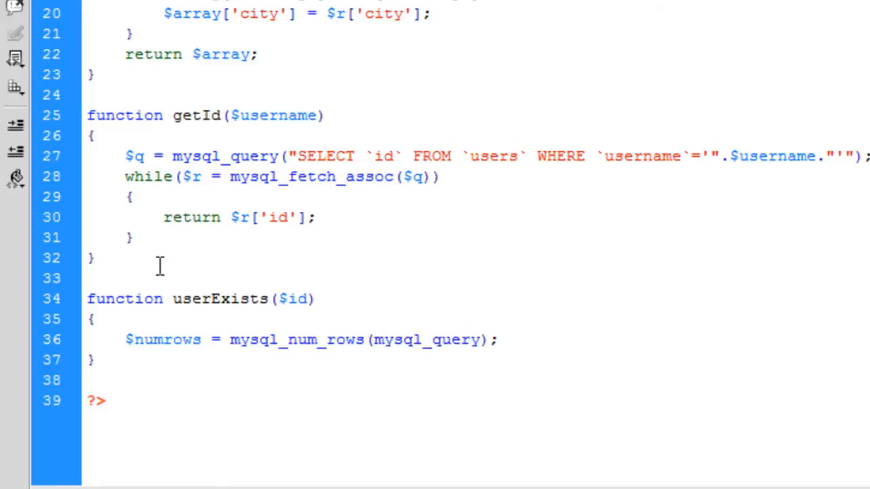
type("()")
key("Left")
type("\"\"")
key("Left")
type("SWEL")
key("BackSpace")
key("BackSpace")
key("BackSpace")
type("E")
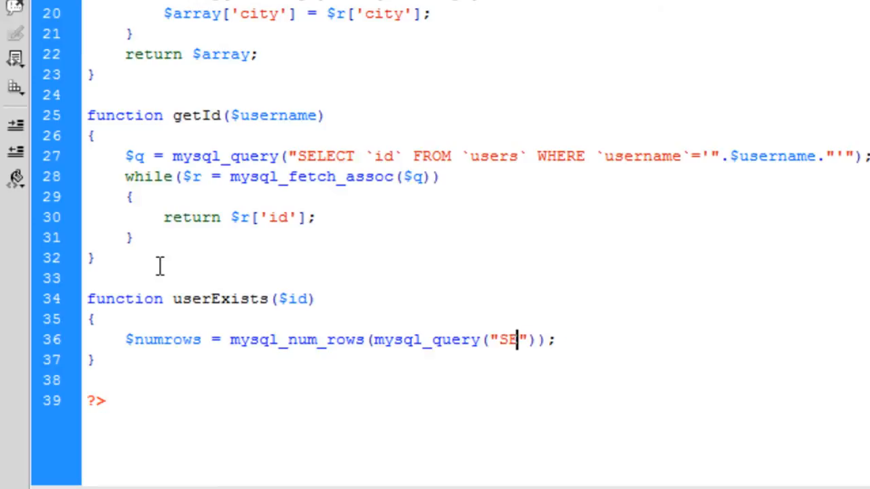
type("LECT ")
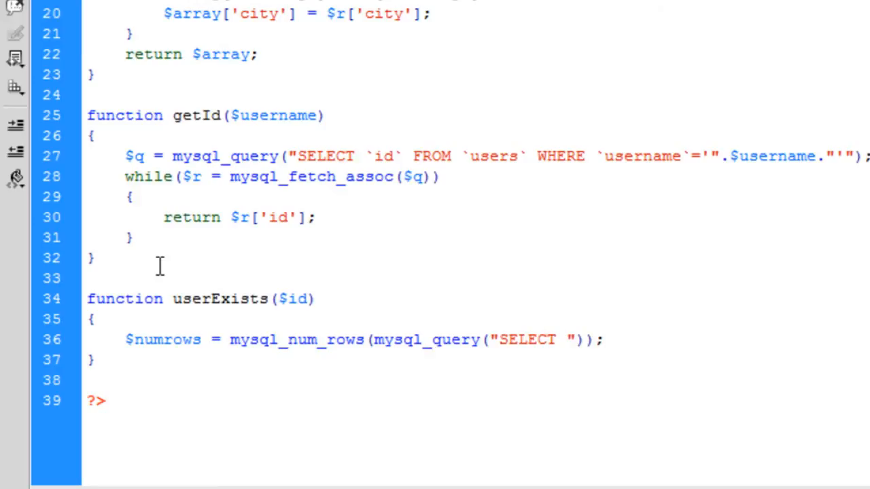
type("`id` ")
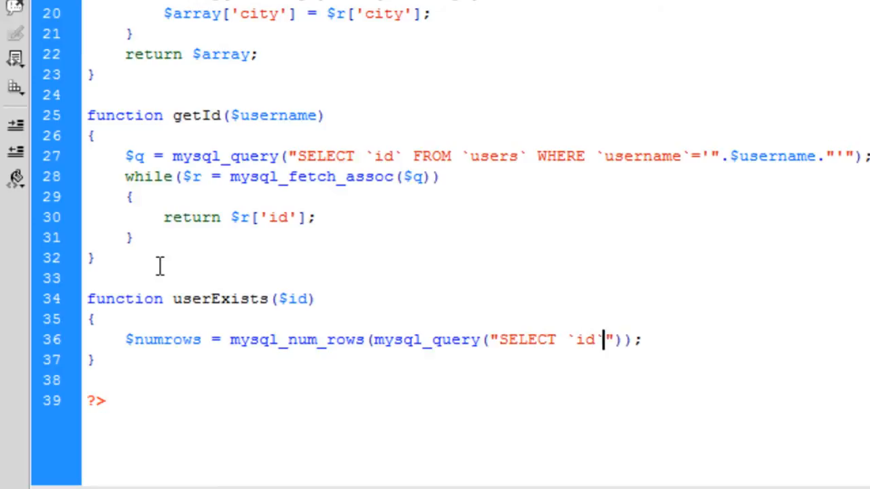
type("FROM ")
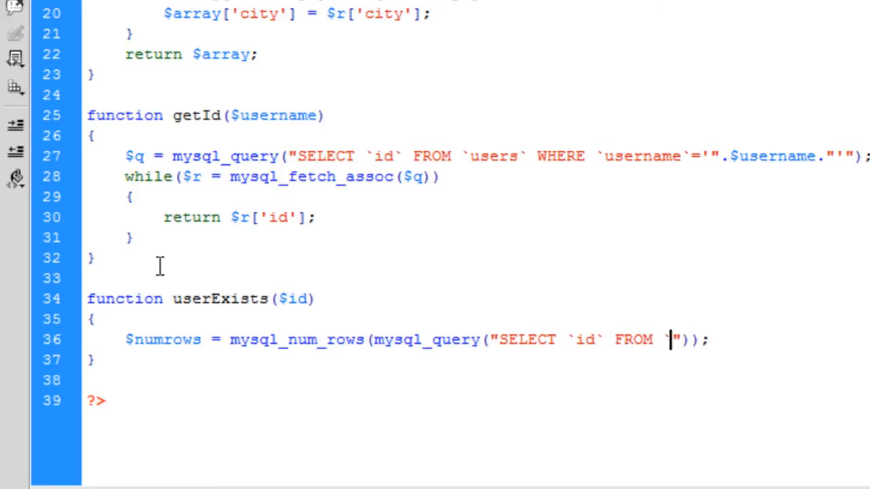
type("`user`s` W")
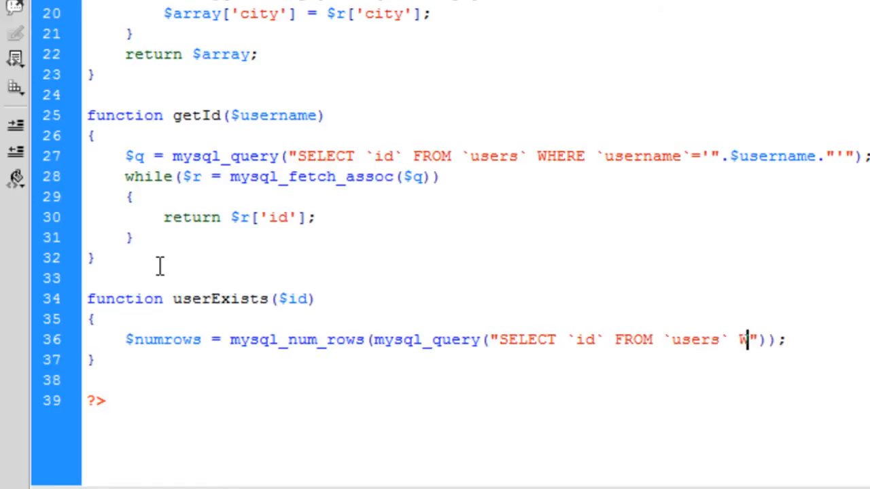
type("HERE `")
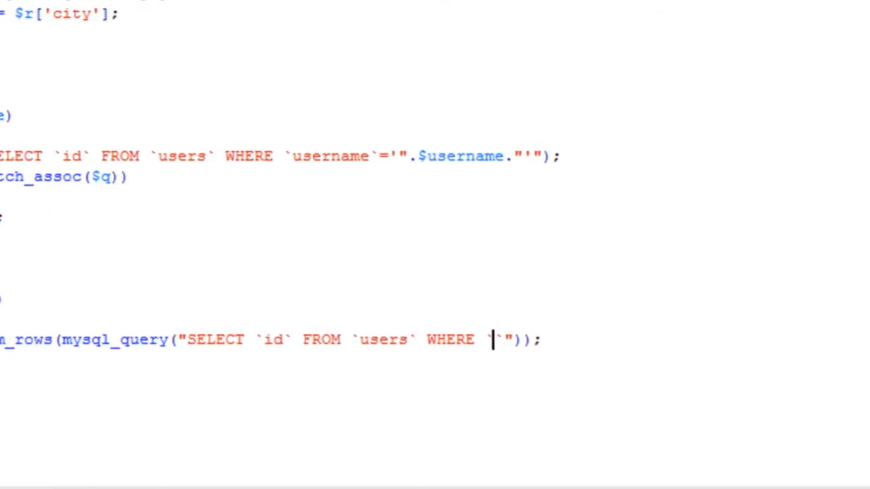
type("id`=")
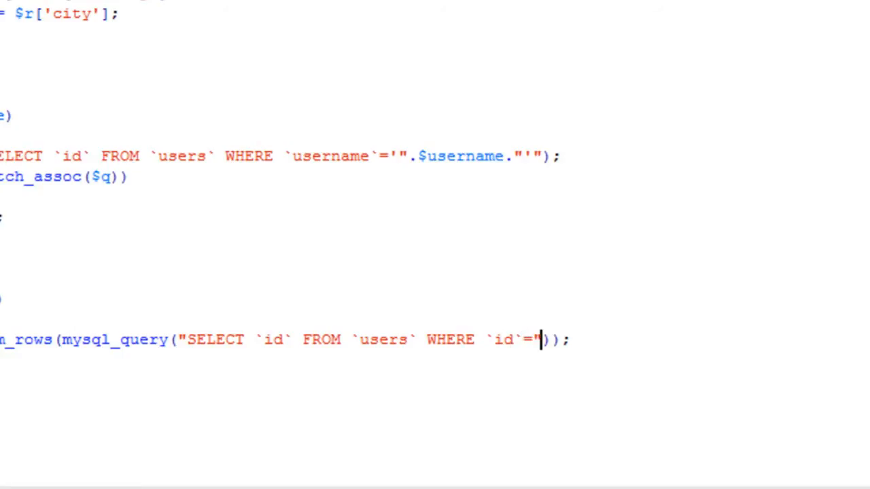
type("\".$id")
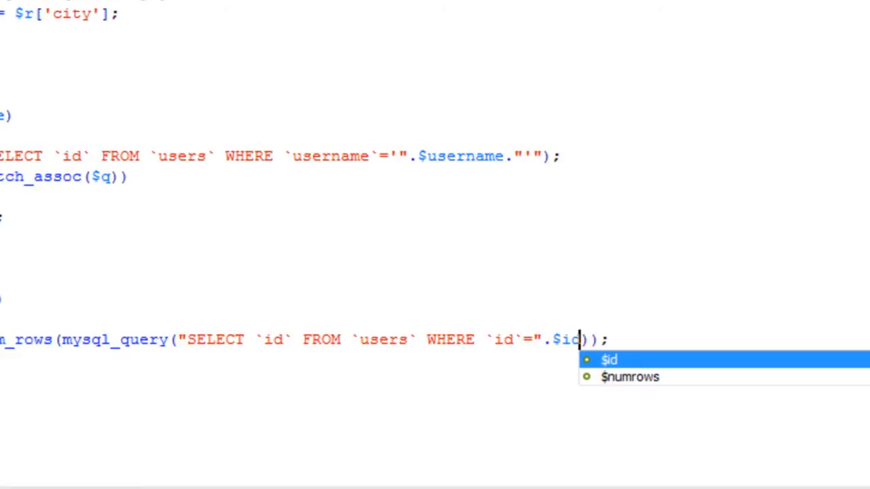
key("Escape")
key("Right")
key("Right")
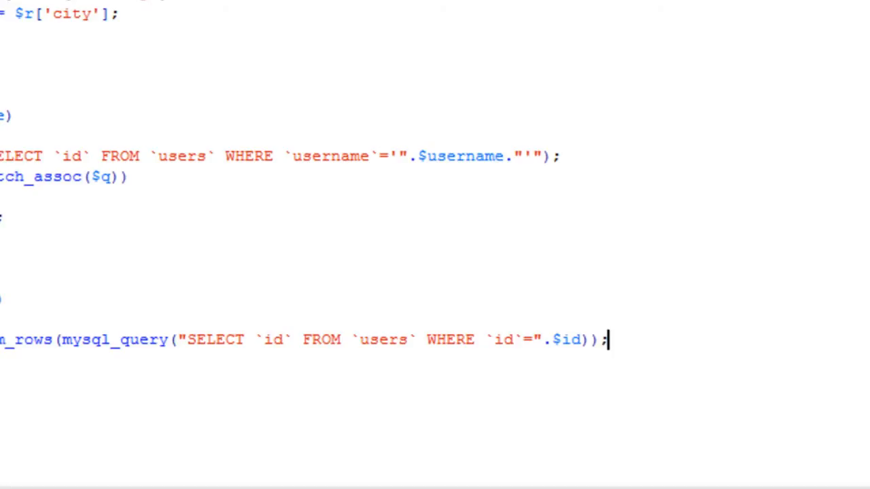
key("End")
key("Return")
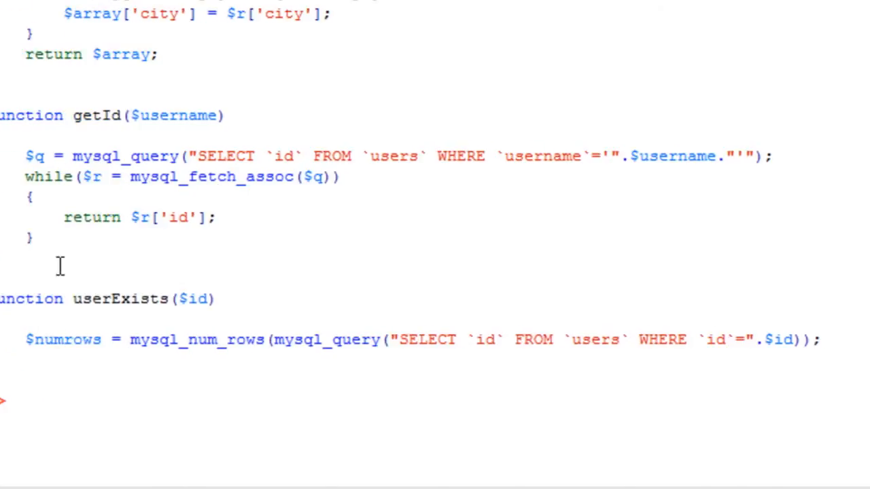
type("if()")
Step: Write if($numrows==1) return true; else return false; in userExists
key("Left")
type("$")
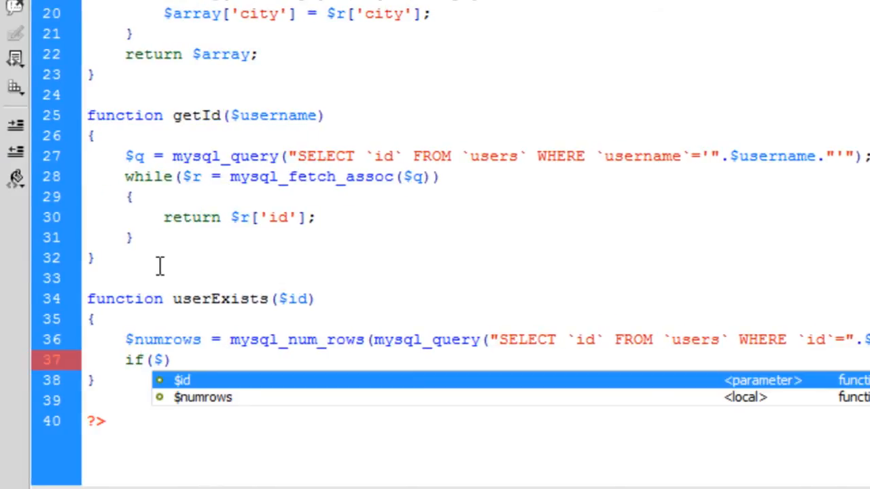
type("numrows")
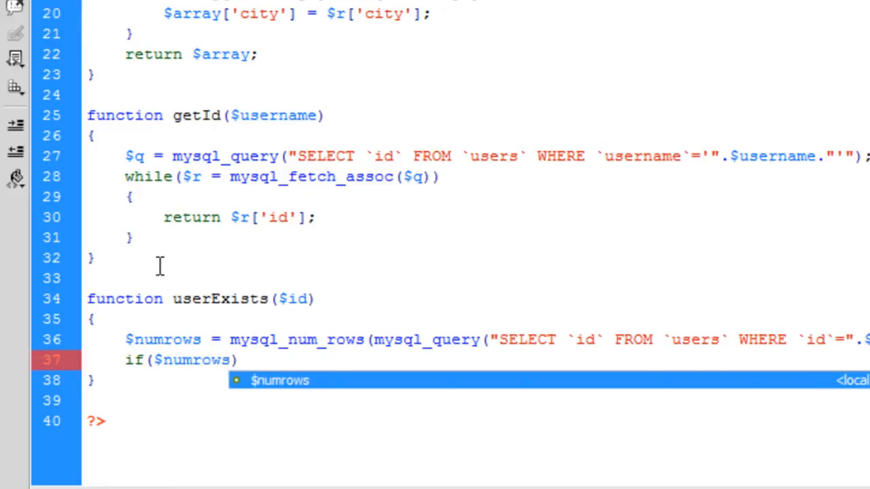
type("==1")
key("End")
key("Return")
key("Down")
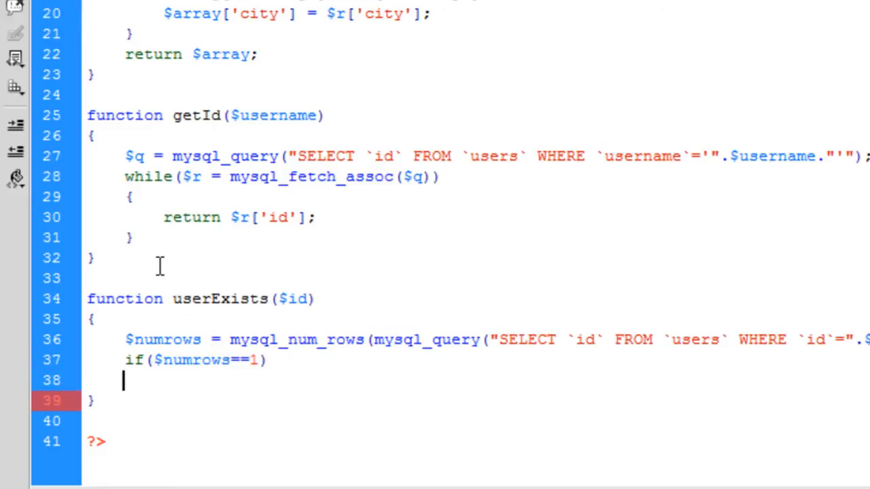
key("Tab")
type("return ")
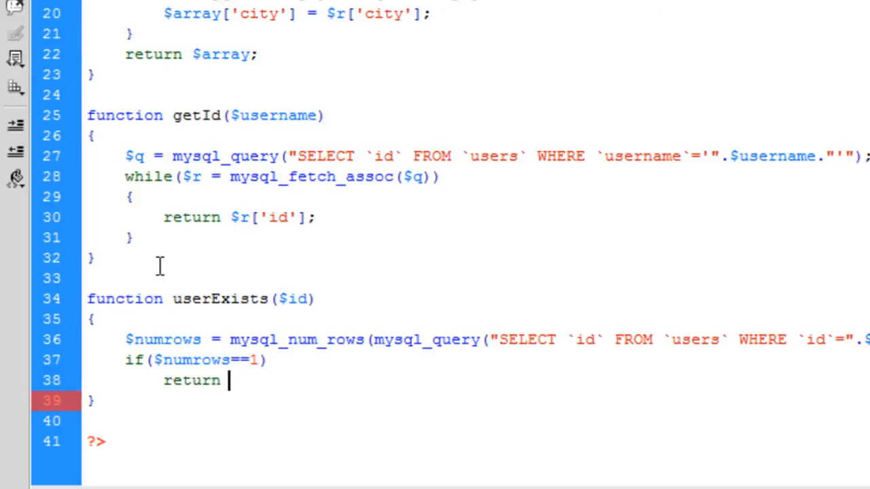
type("true")
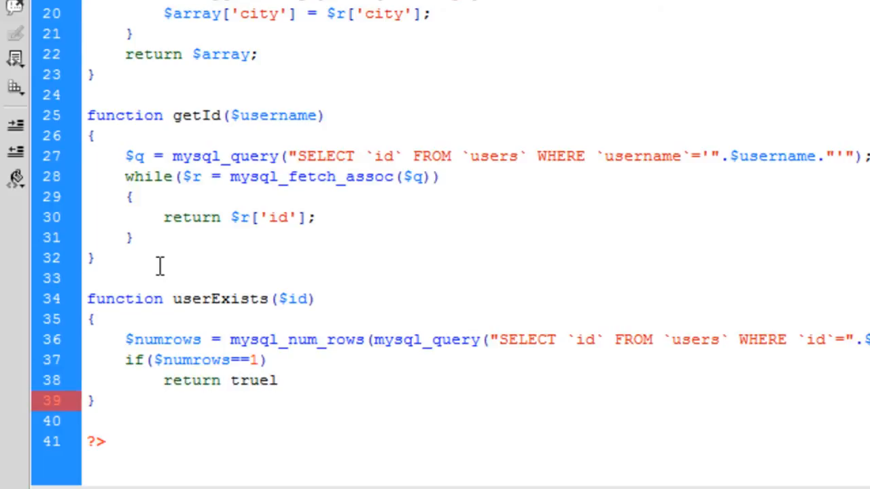
type(";")
key("Return")
type("else")
key("Return")
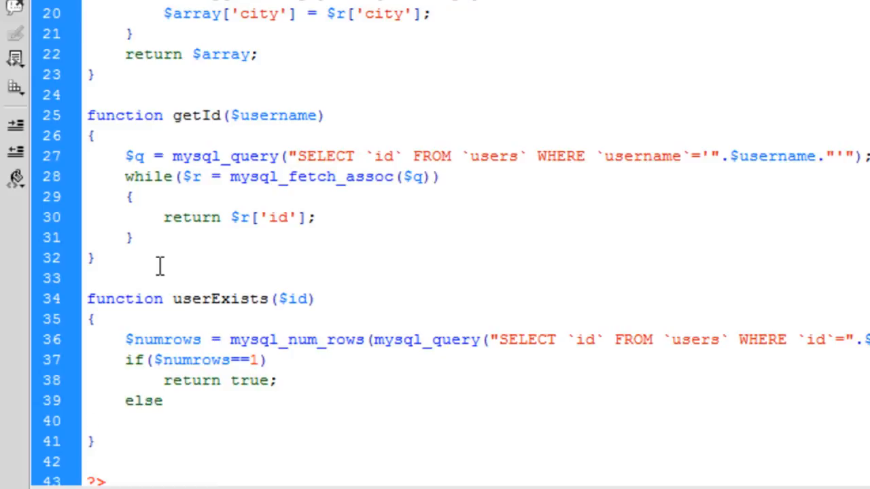
type("return dal")
key("BackSpace")
key("BackSpace")
key("BackSpace")
type("d")
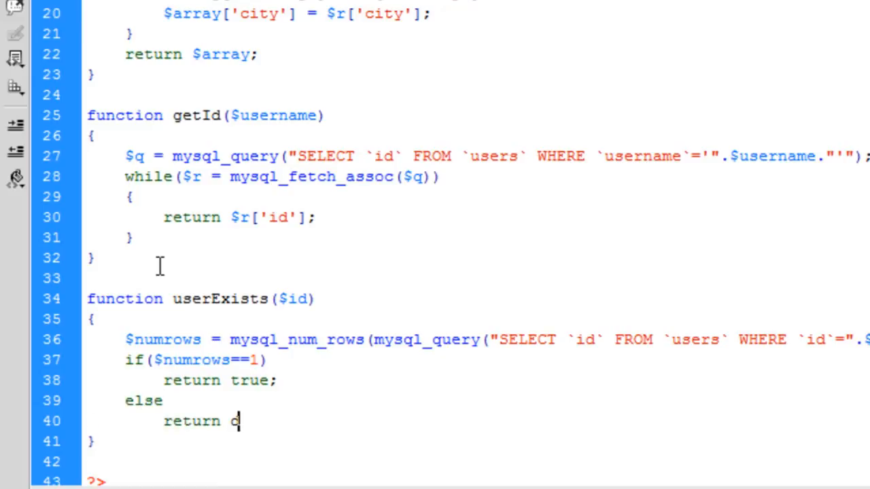
key("BackSpace")
type("false;")
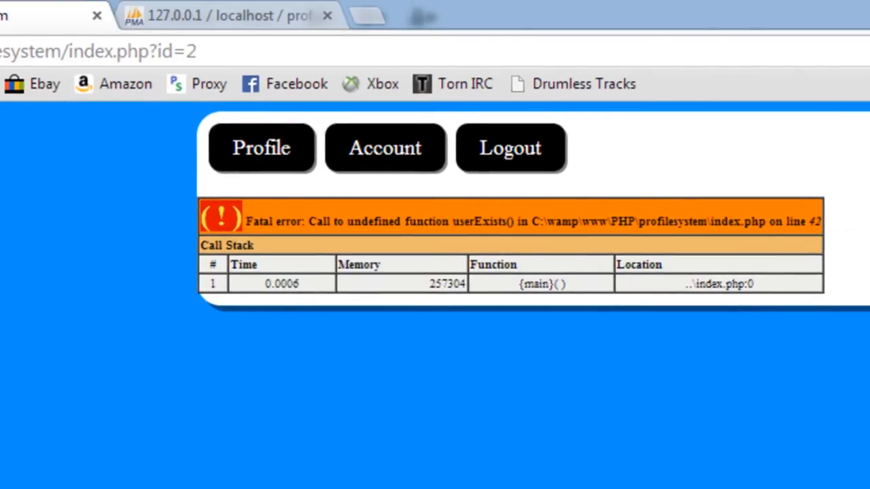
Step: Reload index.php?id=2 to see Invalid ID, then follow the Profile link to the missing profile.php
key("F5")
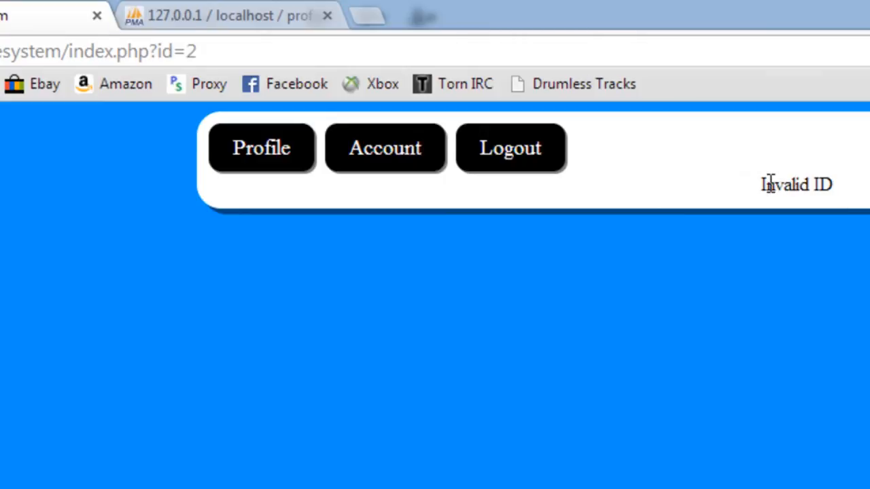
left_click_drag(761, 185, 854, 178)
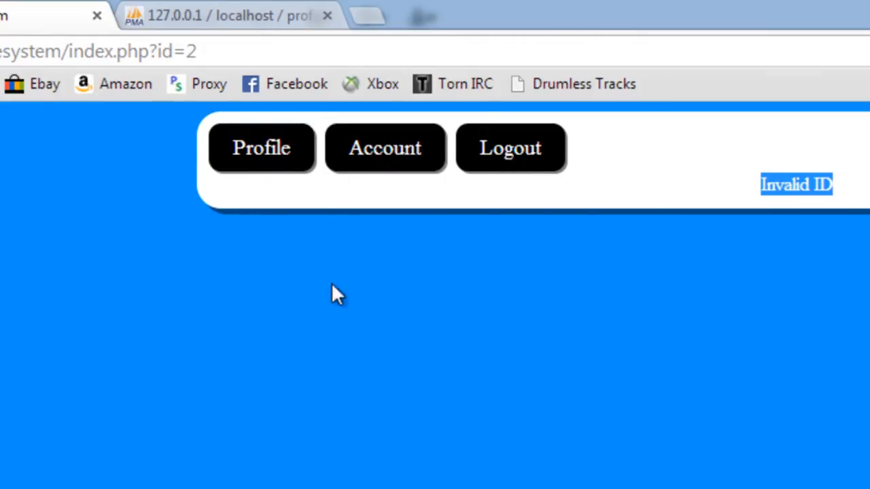
left_click(279, 163)
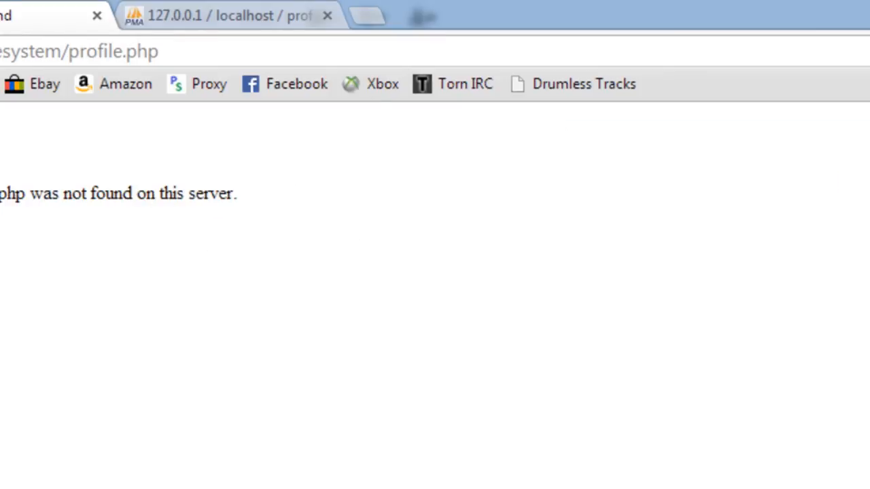
Step: Change the menu Profile link href from profile.php to index.php and save
key("alt+Left")
key("alt+Tab")
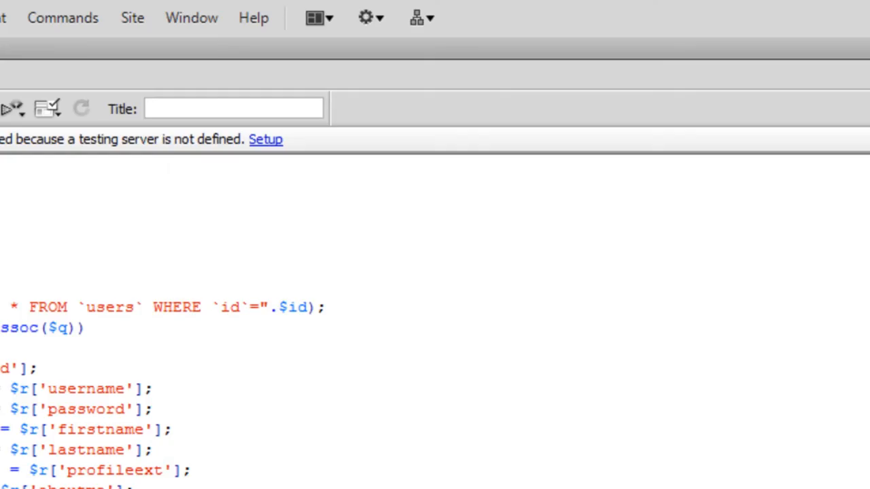
key("ctrl+Tab")
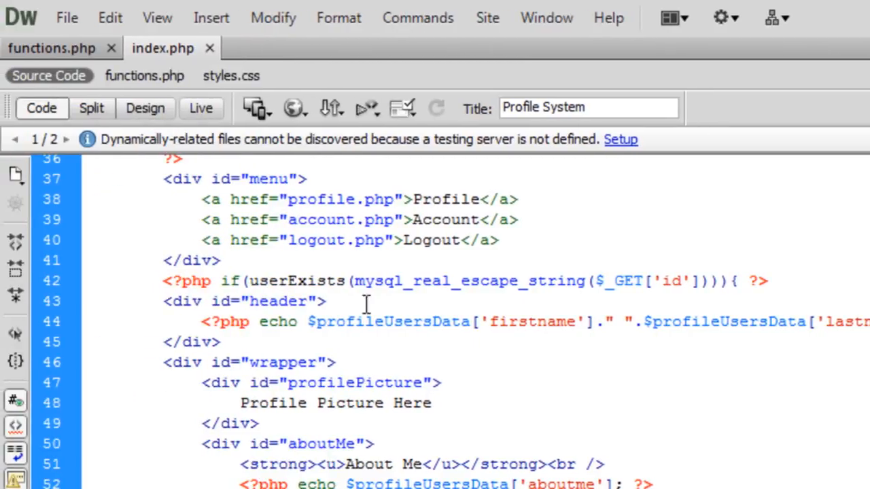
double_click(319, 199)
type("i")
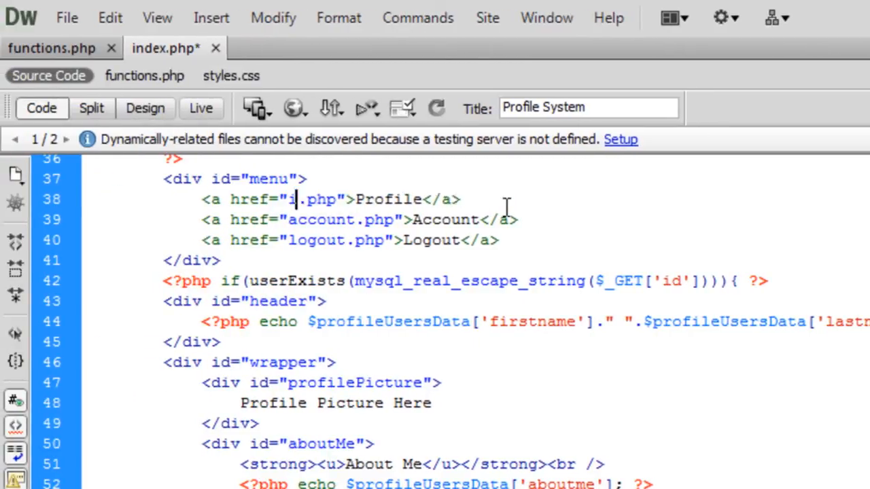
type("ndex")
key("ctrl+s")
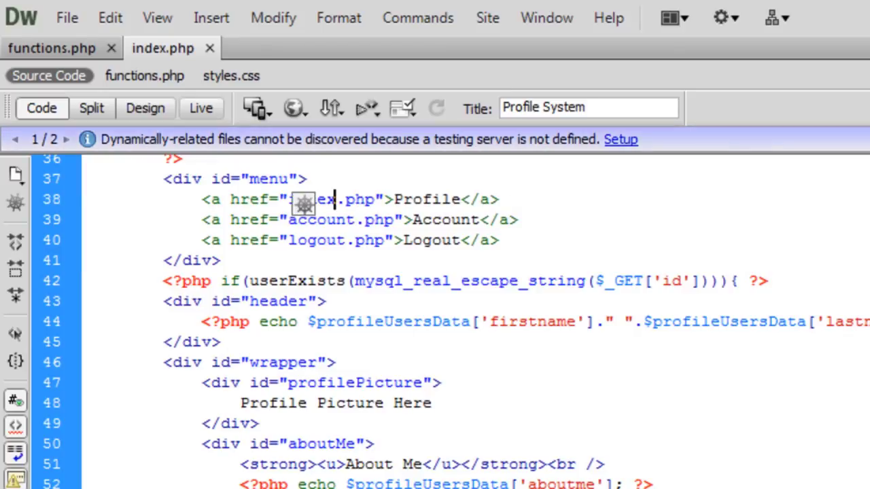
key("alt+Tab")
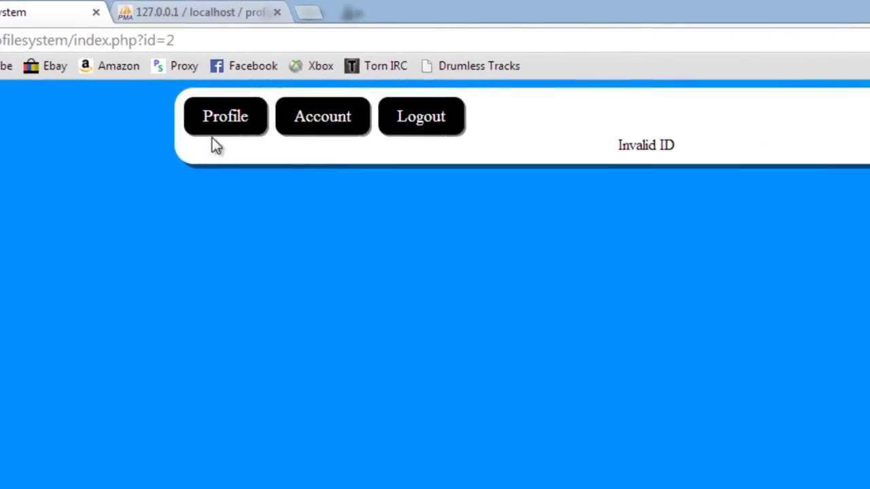
Step: Check the profile page for ids 1, 5, 3 and back to 1 via the address bar
left_click(216, 129)
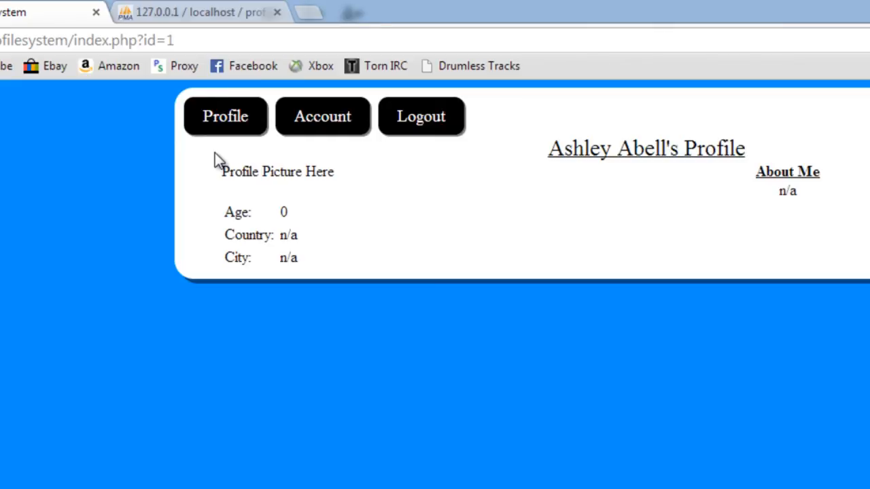
double_click(168, 39)
type("5")
key("Return")
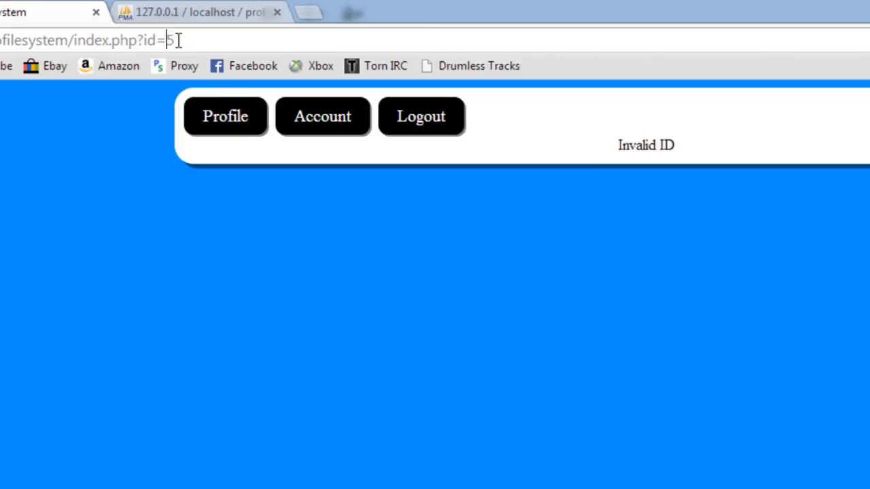
double_click(169, 40)
type("3")
key("Return")
left_click_drag(175, 40, 166, 41)
type("1")
key("Return")
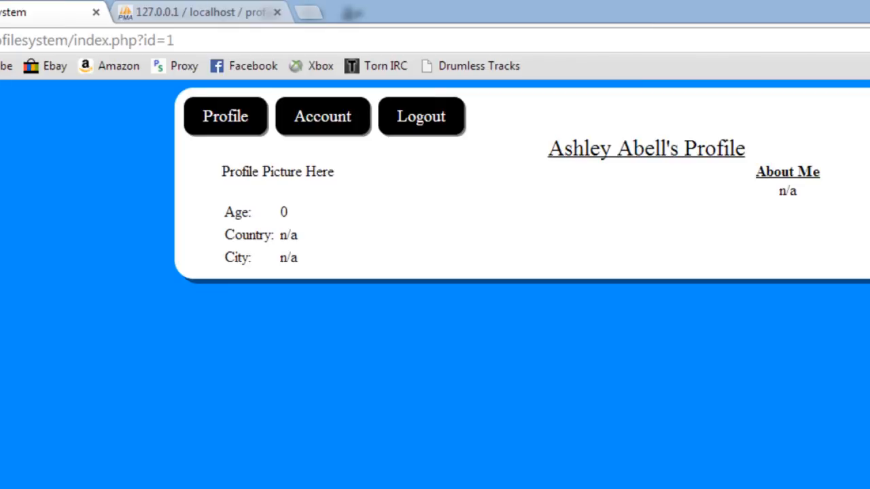
Step: Start a new users row in phpMyAdmin's Insert form with username peter
left_click(249, 12)
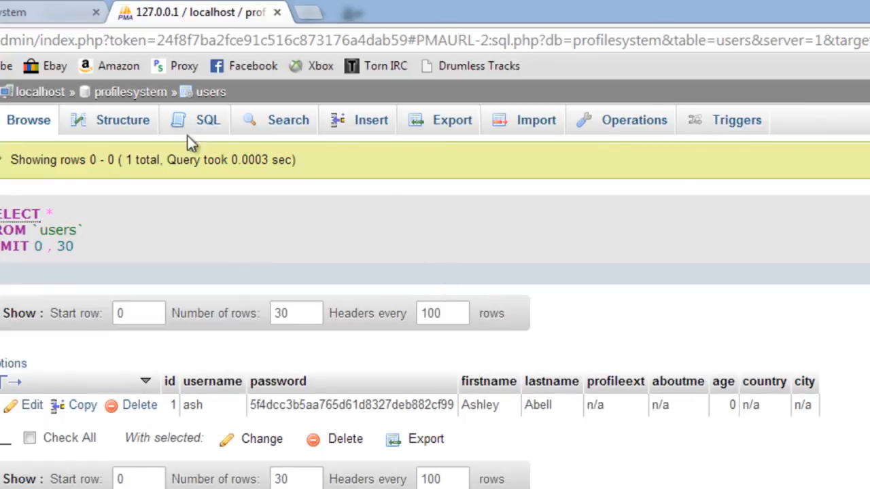
left_click(360, 121)
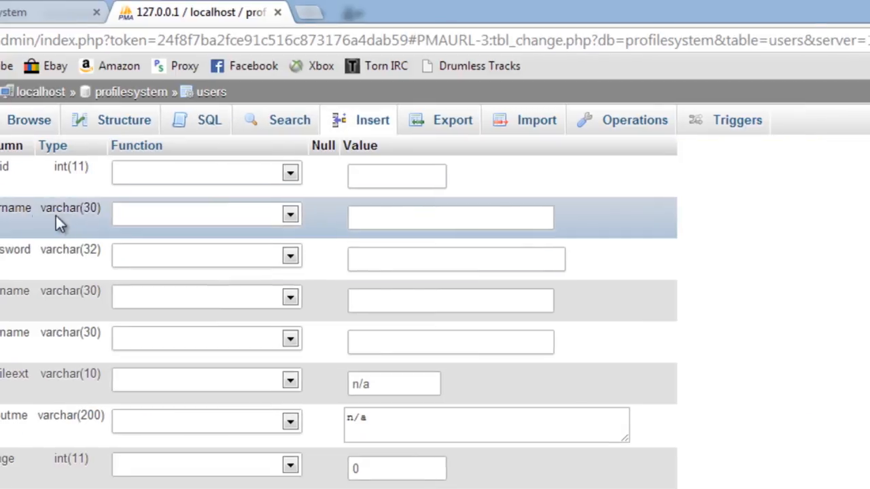
left_click(490, 219)
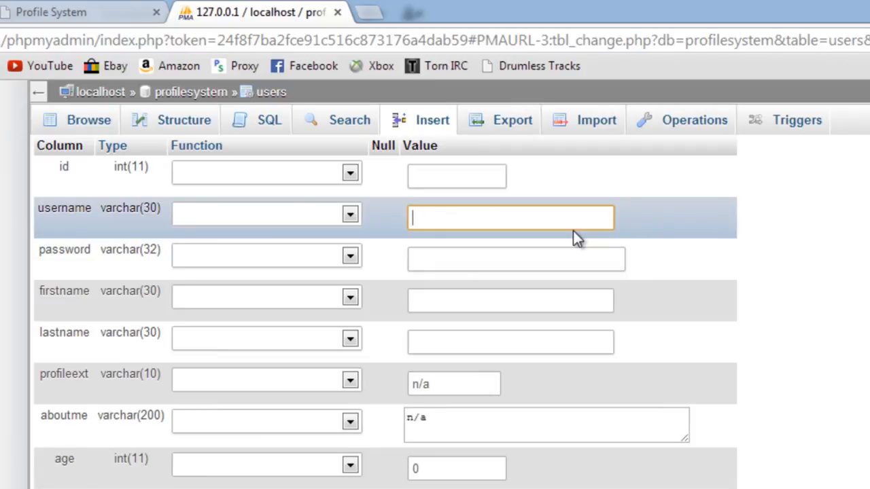
type("peter")
key("Tab")
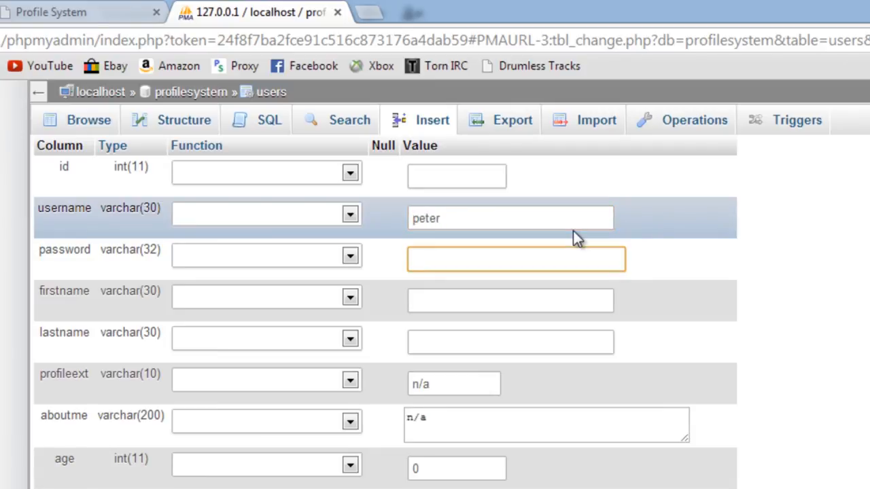
Step: Visit md5encryption.com in a new tab and enter the word password
left_click(370, 13)
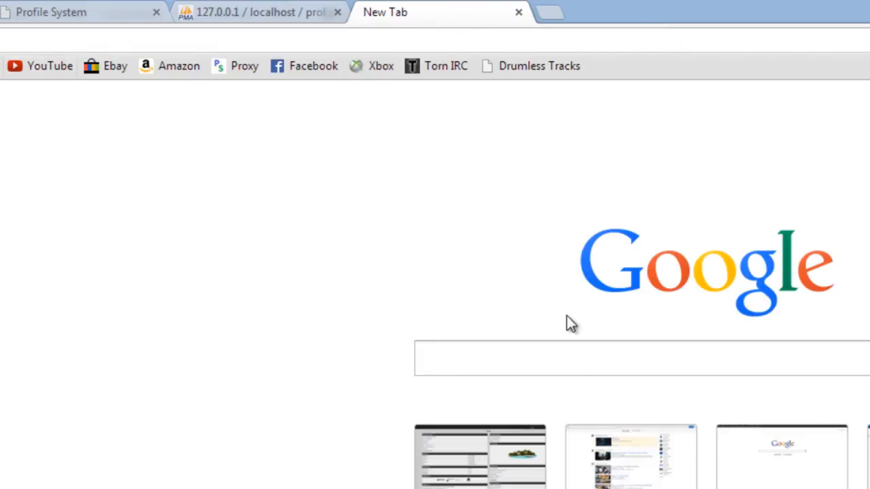
left_click(568, 365)
type("md5")
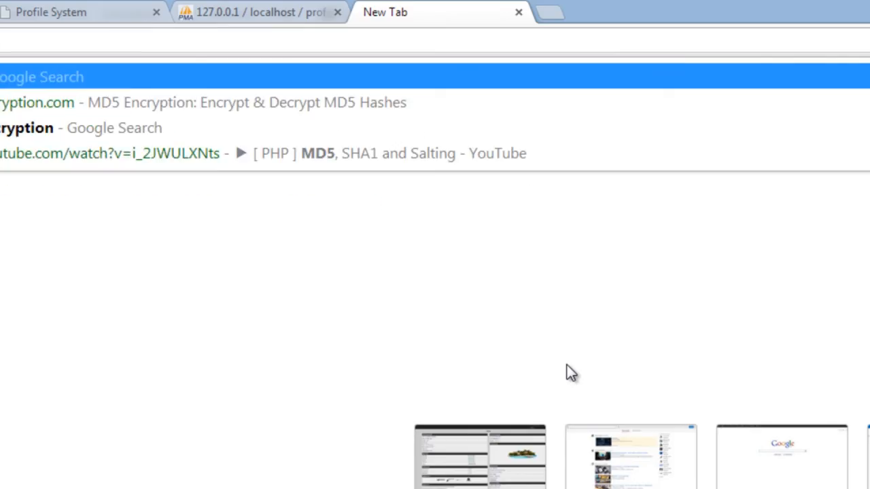
key("Return")
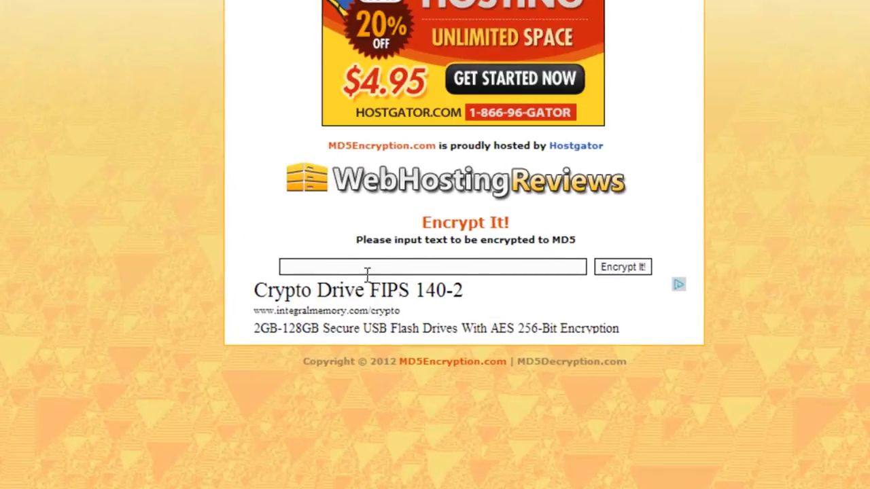
left_click(367, 269)
type("paqs")
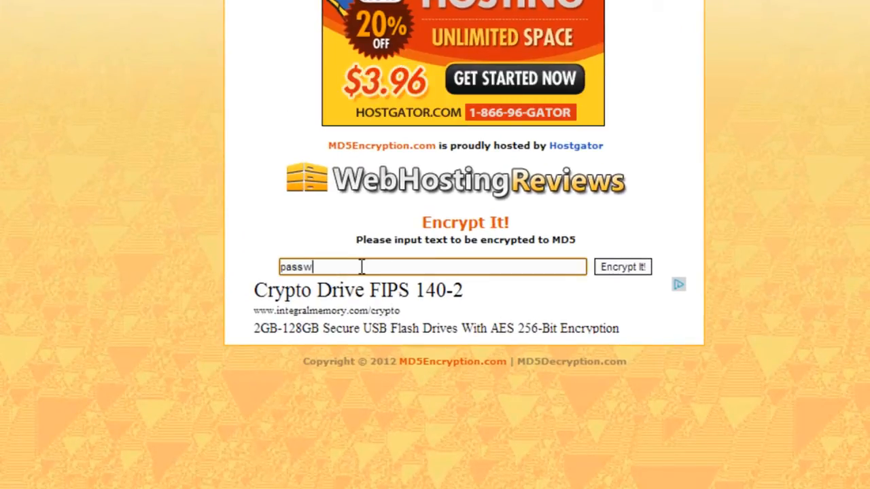
type("ord")
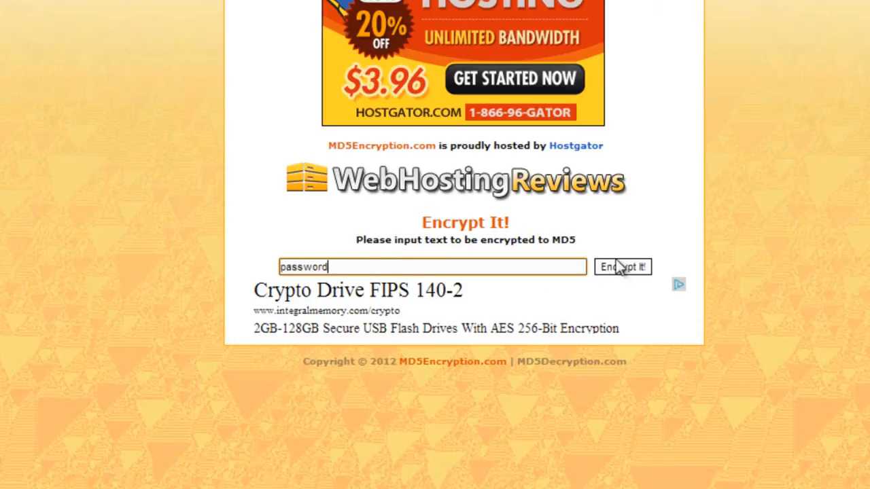
left_click(618, 267)
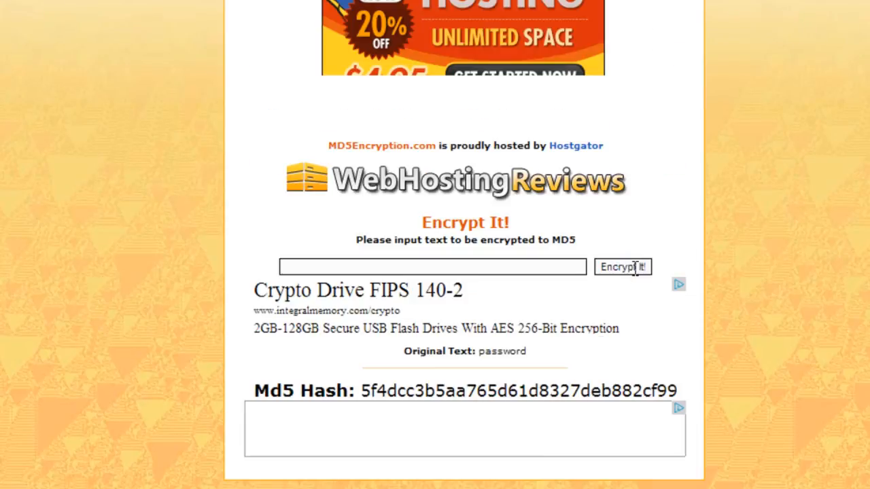
left_click_drag(360, 390, 677, 390)
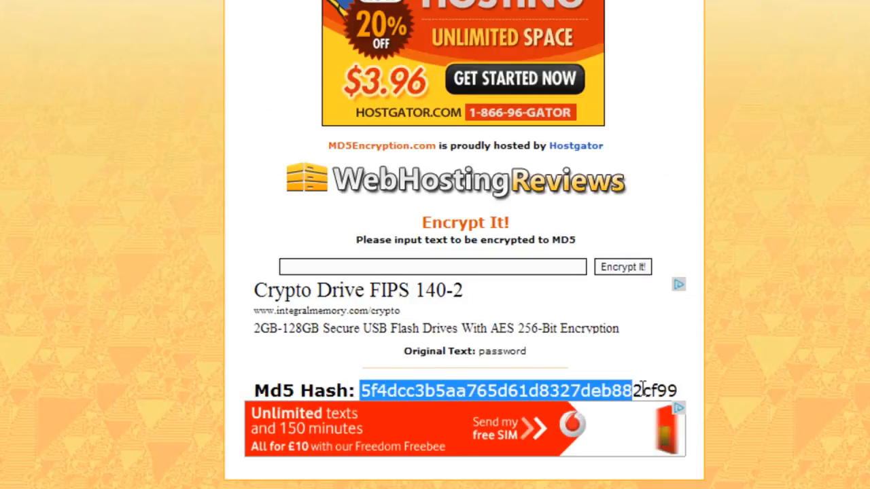
key("ctrl+c")
left_click(248, 11)
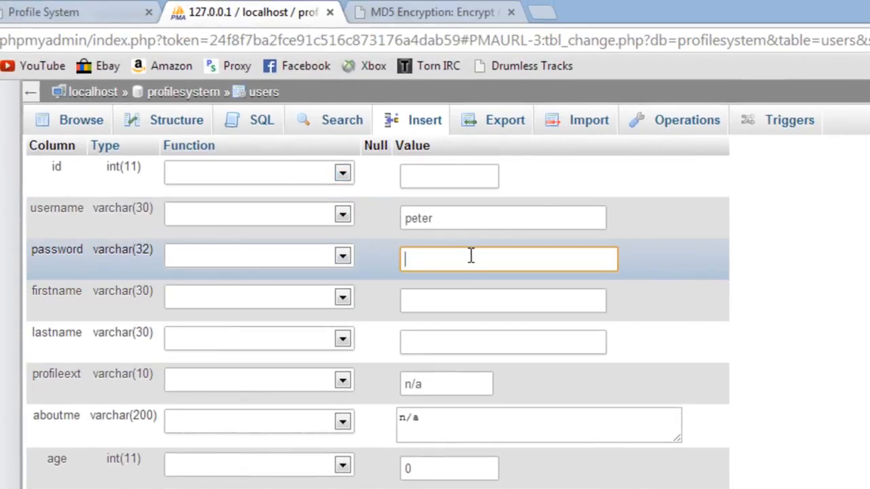
Step: Paste the hash as password, enter Peter Surname, insert the row and browse the users table
key("ctrl+v")
left_click(469, 301)
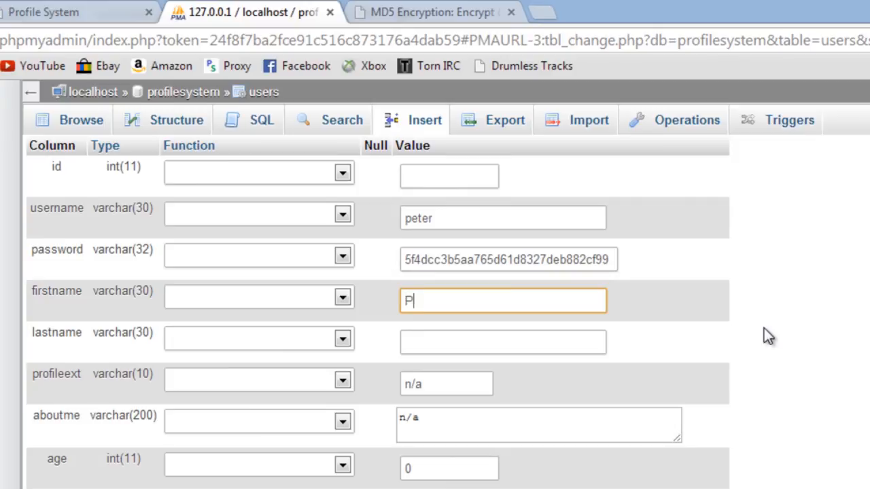
type("eter")
key("Tab")
type("Surn")
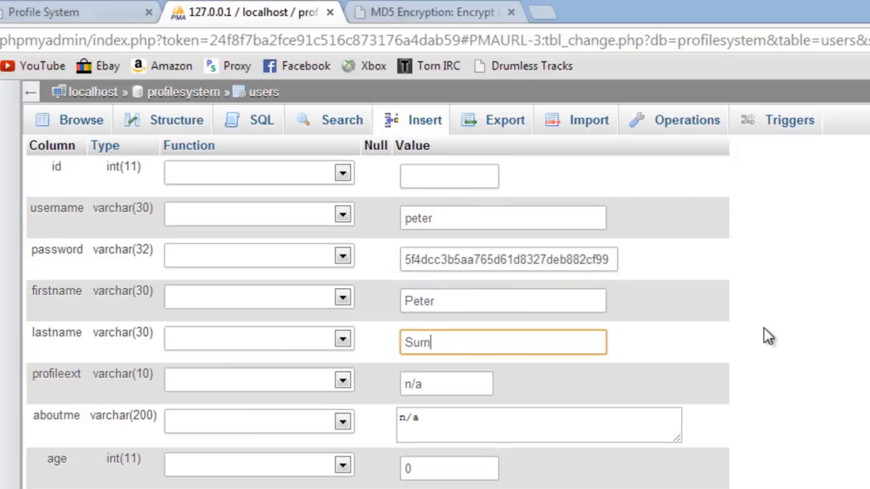
type("ame")
scroll(764, 328, "down", 3)
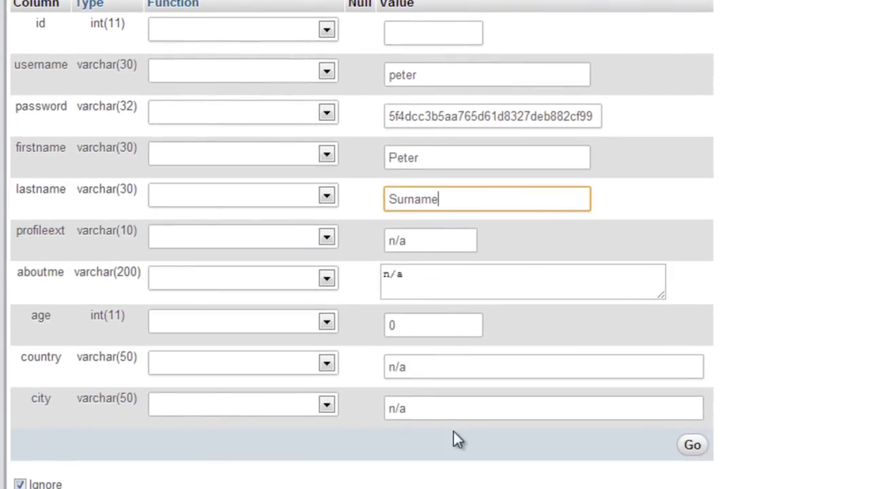
left_click(692, 445)
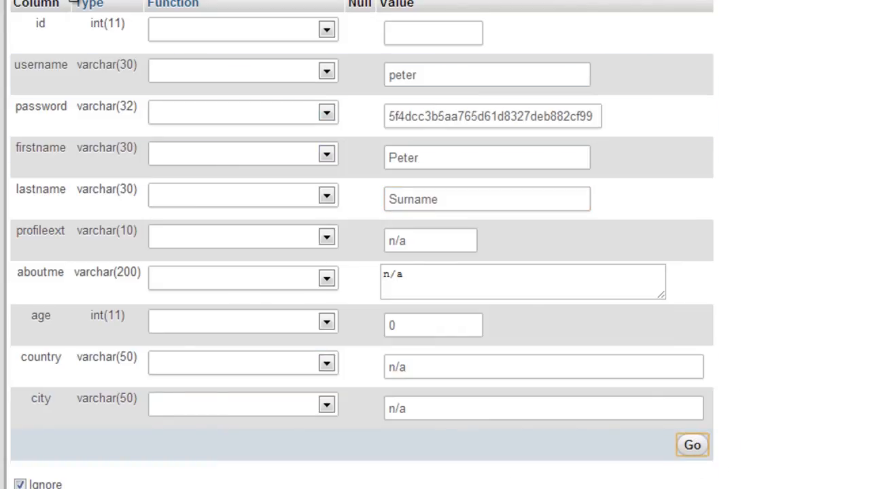
left_click(692, 445)
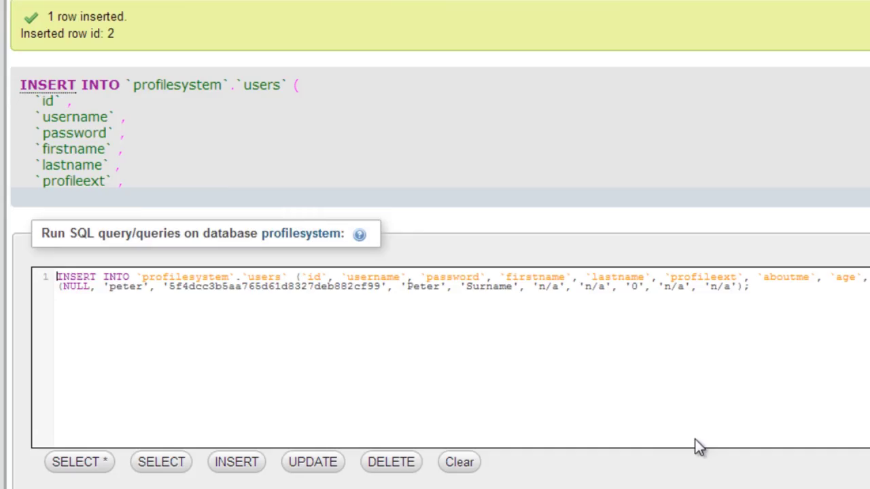
left_click(323, 34)
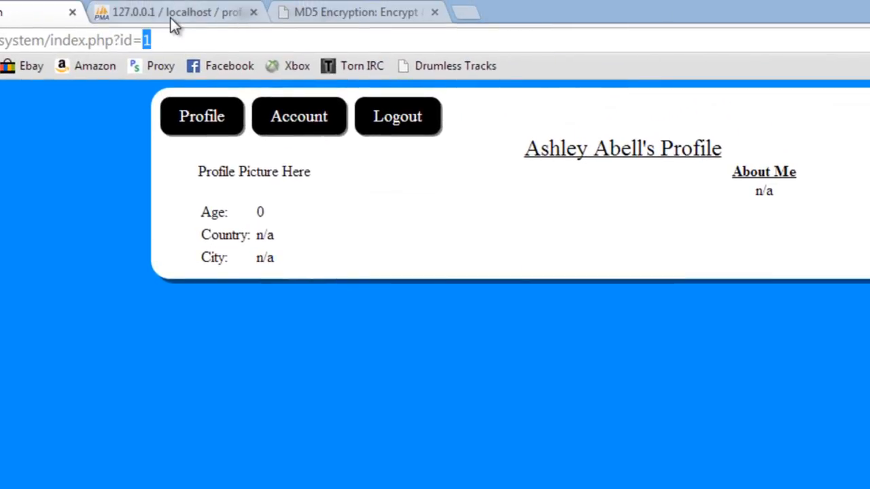
type("2")
key("Return")
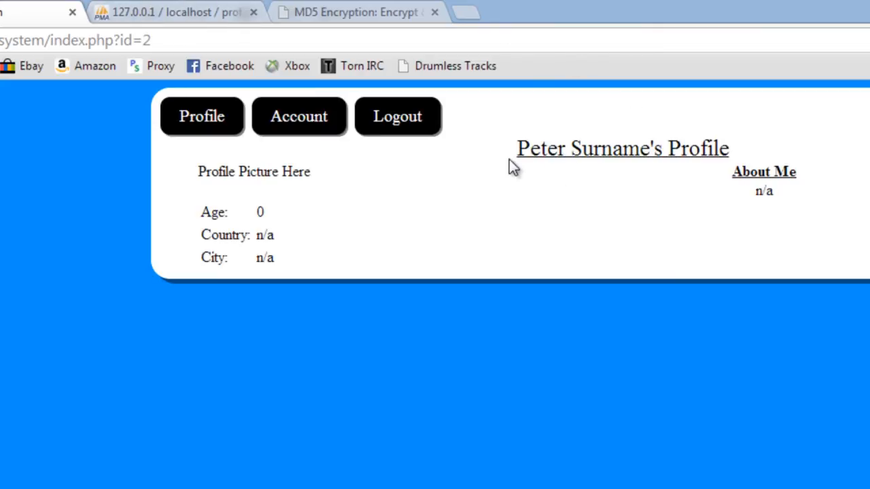
left_click_drag(513, 146, 749, 271)
left_click(205, 201)
mouse_move(194, 178)
left_mouse_down()
mouse_move(272, 262)
mouse_move(197, 167)
left_mouse_up()
left_click(276, 265)
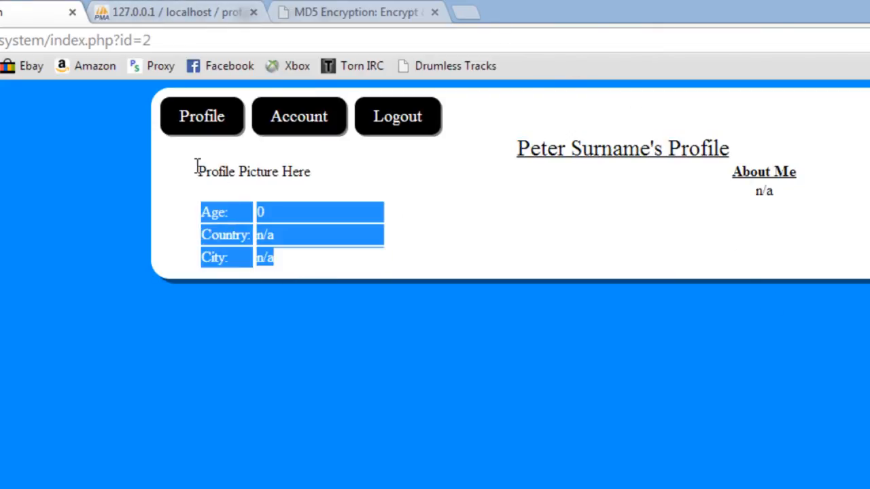
left_click(276, 201)
left_click_drag(789, 193, 741, 170)
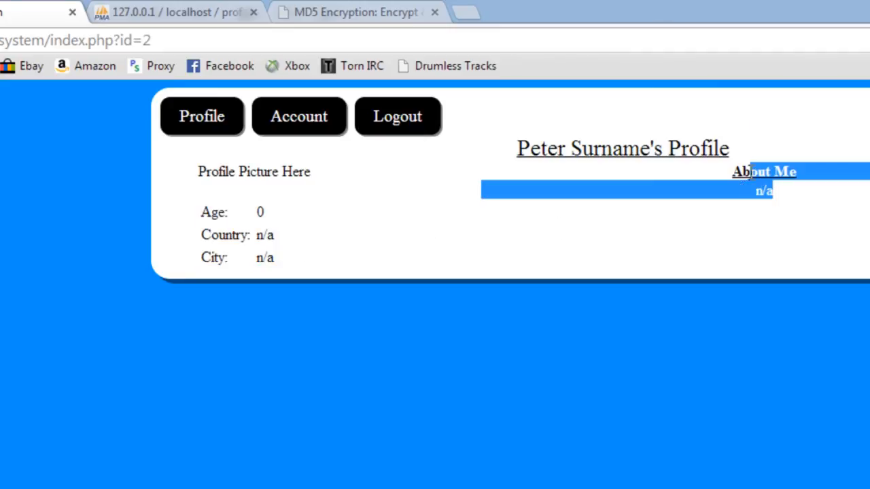
left_click(627, 163)
left_click(173, 12)
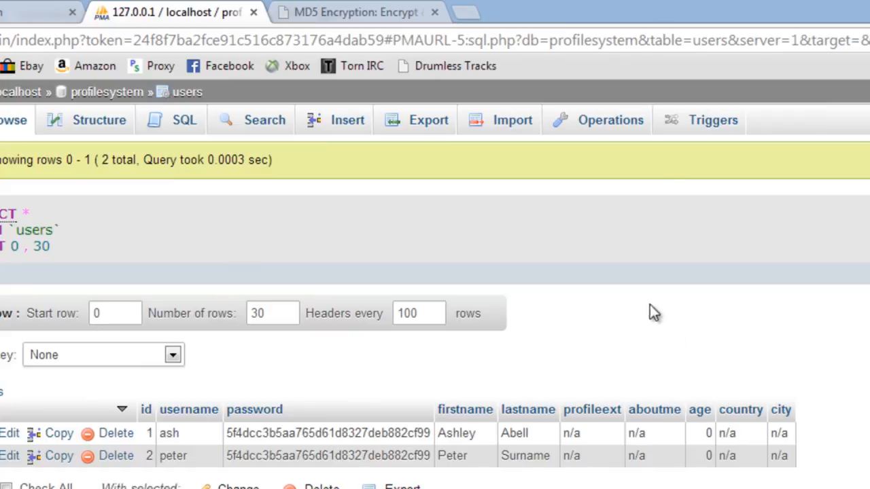
left_click(34, 12)
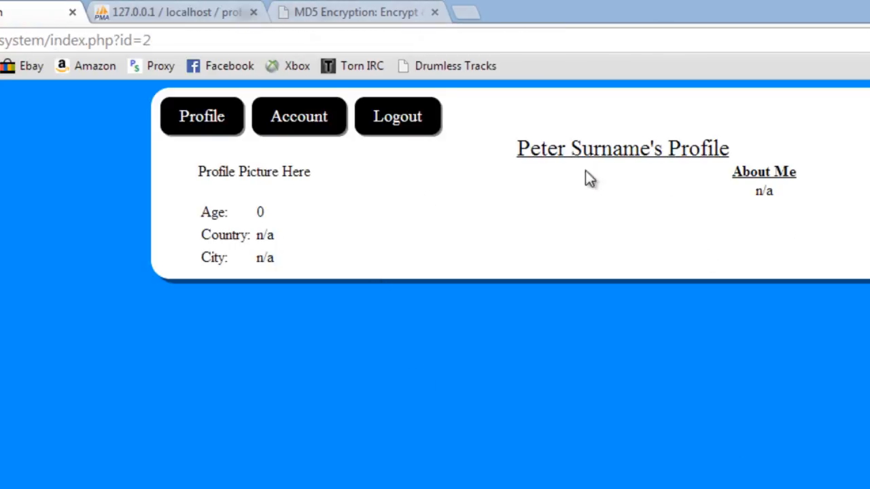
left_click_drag(518, 148, 663, 148)
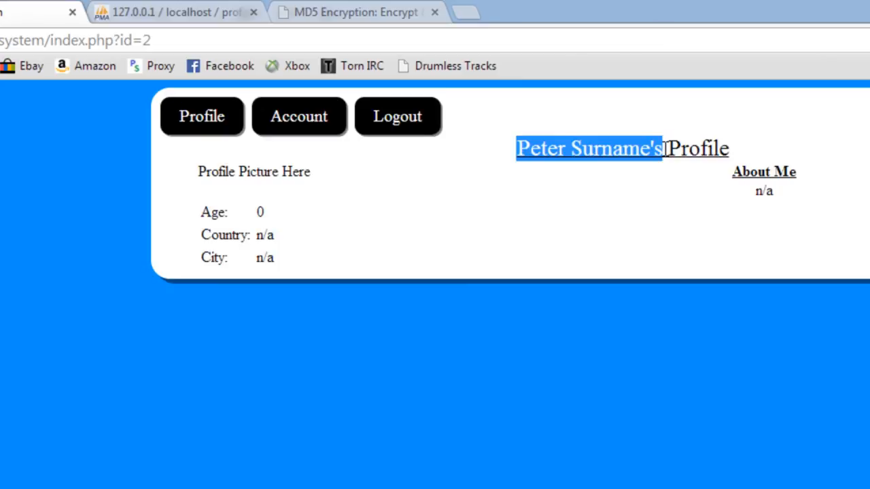
left_click(687, 230)
double_click(145, 39)
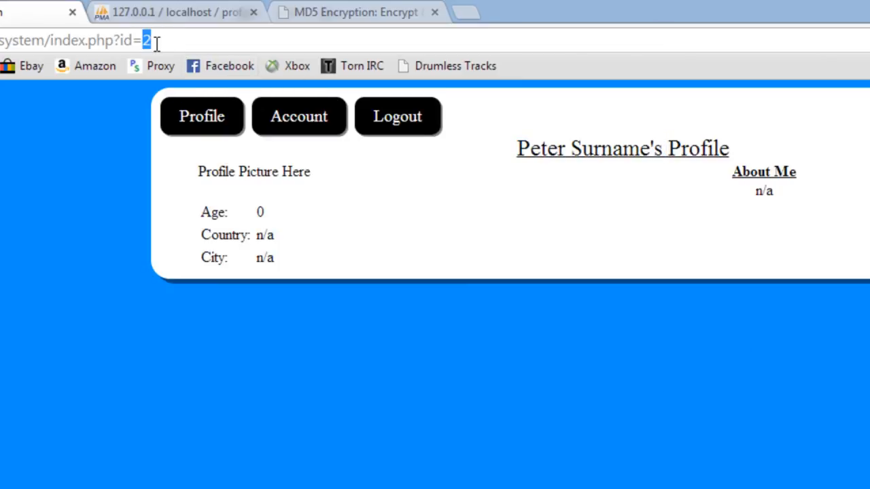
type("1")
key("Return")
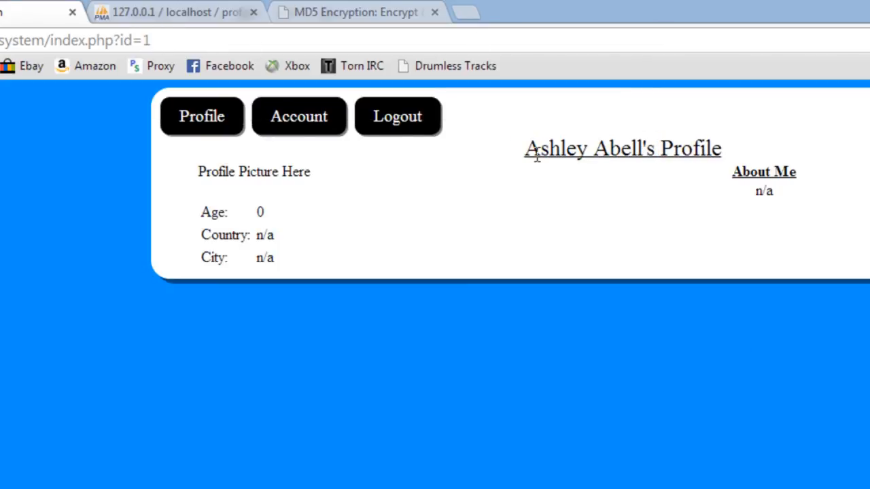
left_click_drag(524, 150, 693, 148)
double_click(147, 39)
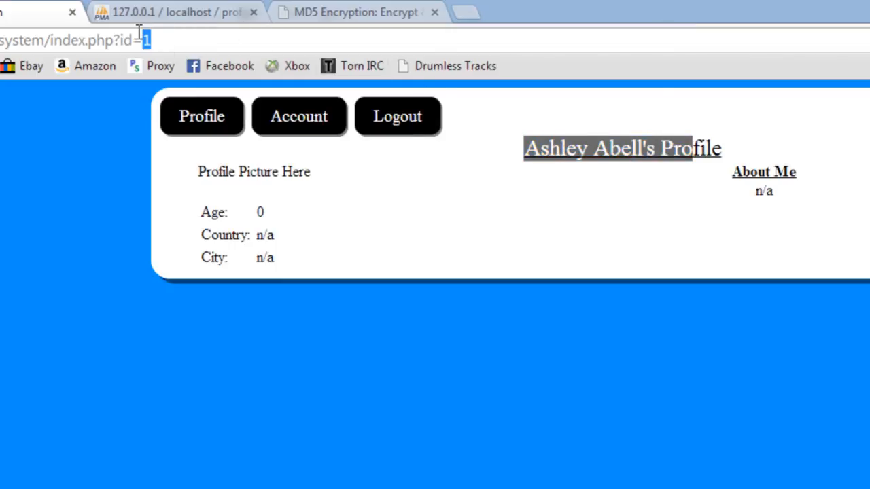
type("2")
key("Return")
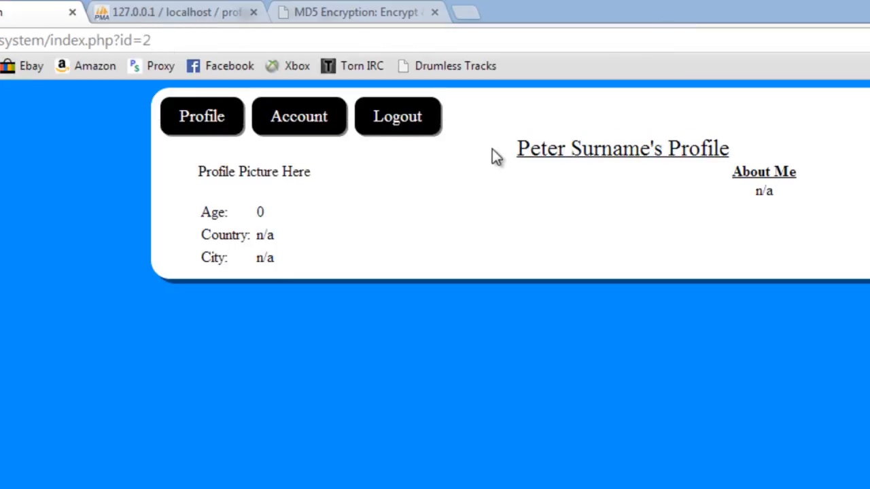
left_click_drag(506, 148, 807, 140)
left_click(807, 141)
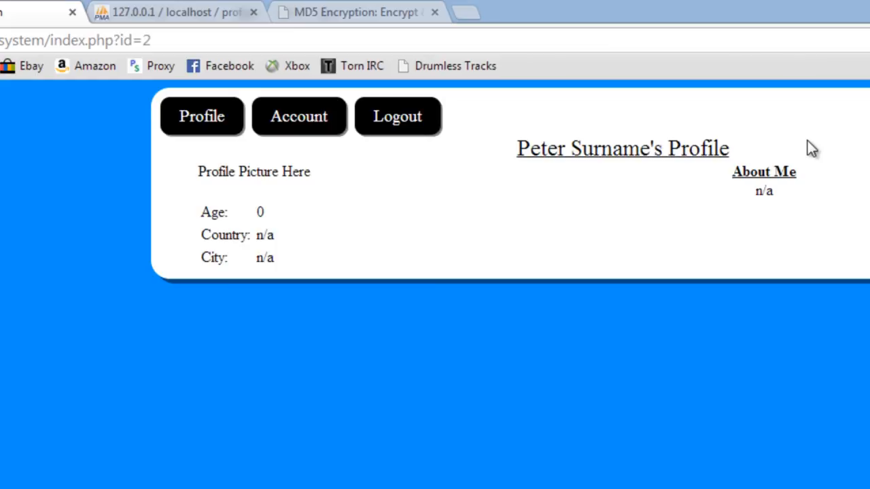